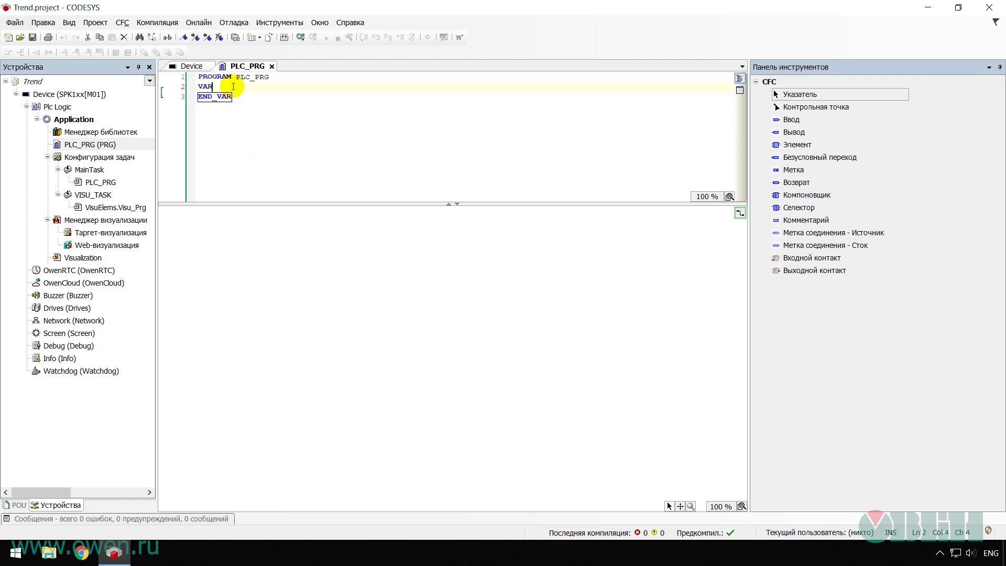
# - Declare the REAL variables rTEMP and rPRESSURE in the PLC_PRG variable block
pyautogui.press('Return')
pyautogui.write('r')
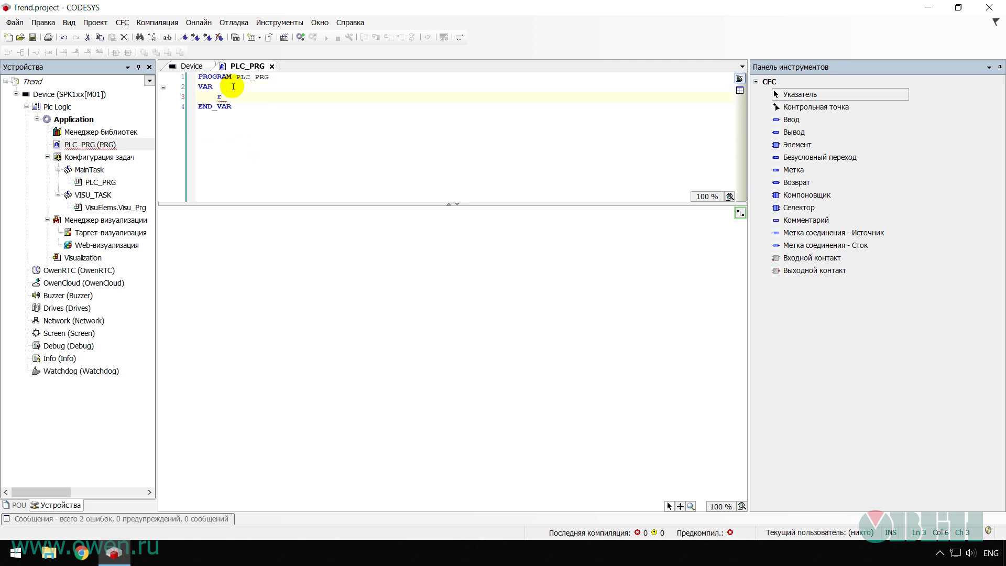
pyautogui.write('TEMP: REAL;')
pyautogui.press('Return')
pyautogui.write('rPRESSURE: REAL;')
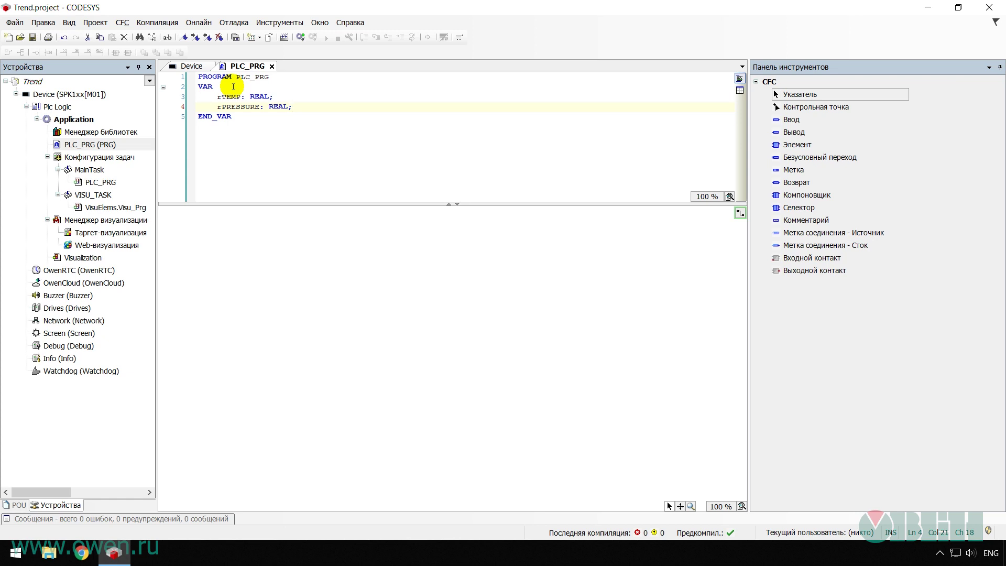
pyautogui.click(231, 117)
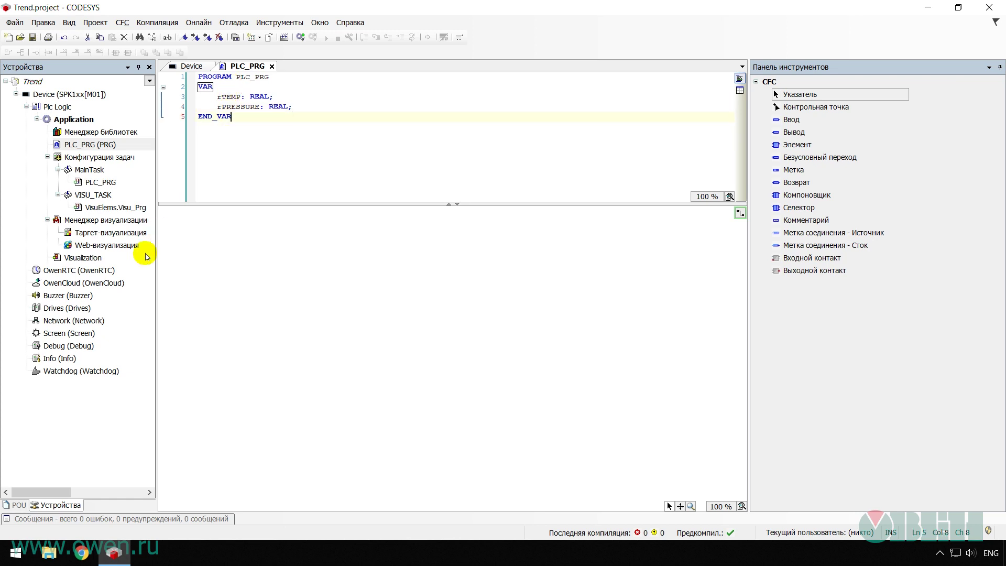
# - Paste the "Температура: %.2f °C" rectangle into Visualization and review its text and text variable PLC_PRG.rTemp
pyautogui.doubleClick(96, 257)
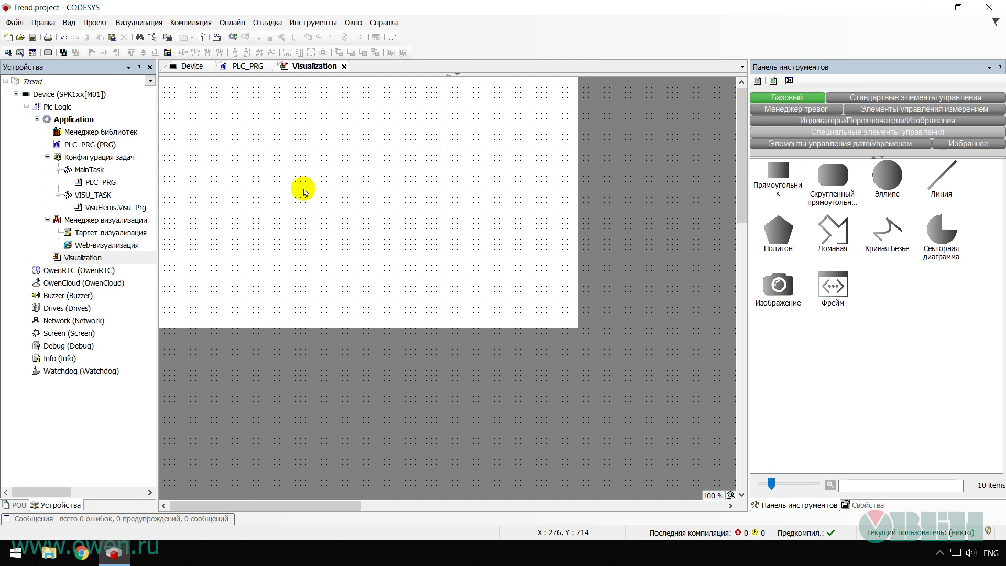
pyautogui.hotkey('ctrl', 'v')
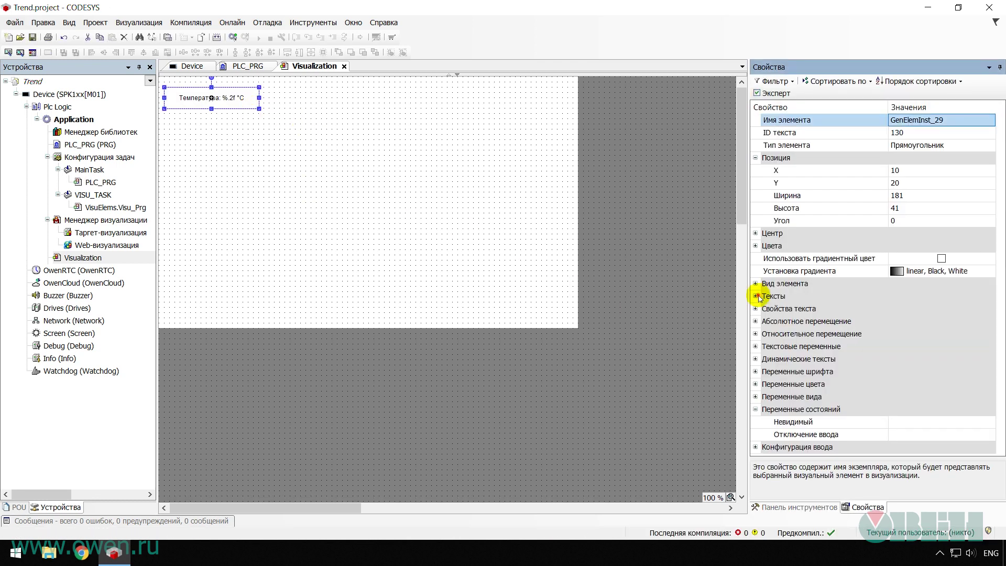
pyautogui.click(758, 297)
pyautogui.click(925, 309)
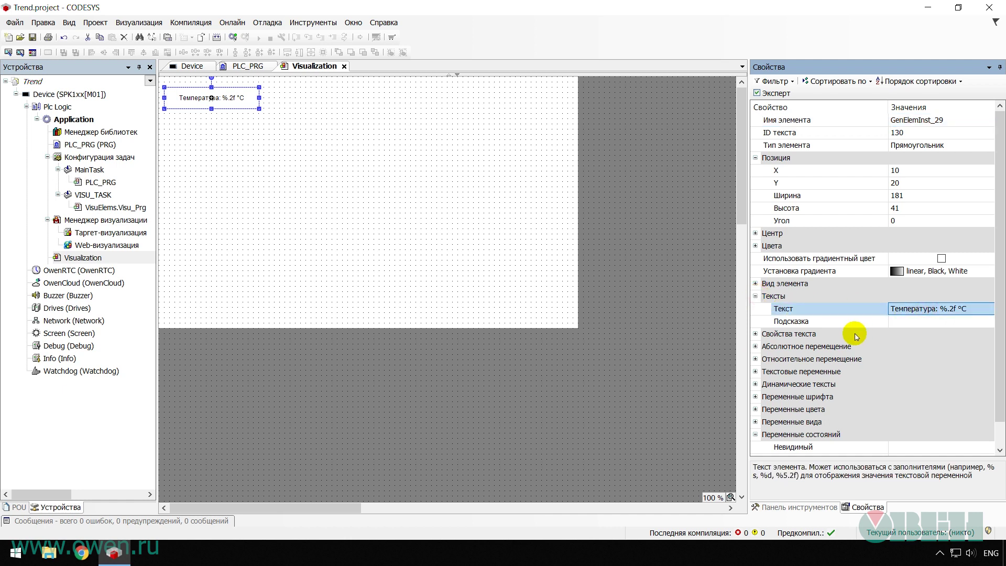
pyautogui.scroll(-1, 856, 337)
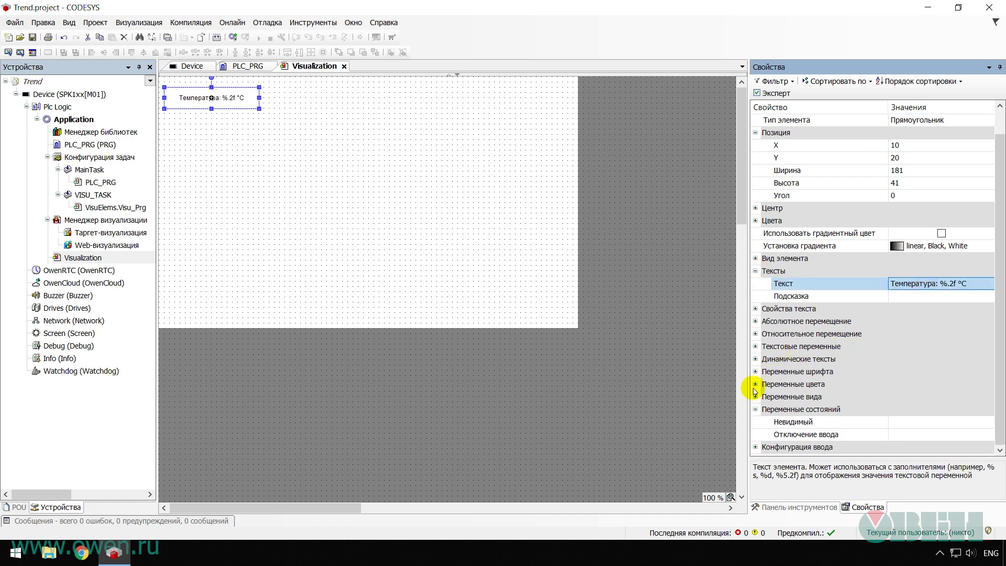
pyautogui.click(755, 347)
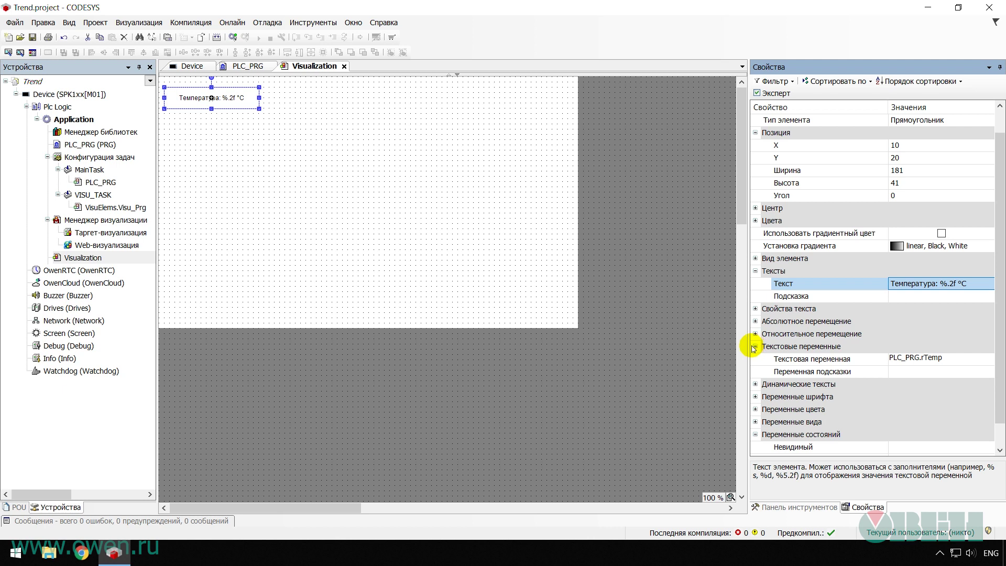
pyautogui.click(876, 360)
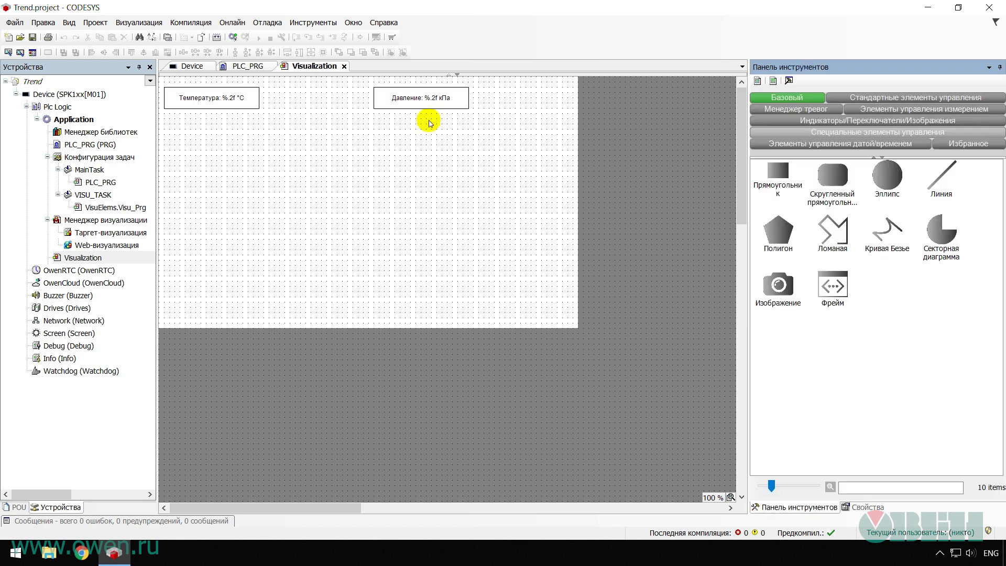
# - Inspect the text and the assigned text variable of the pressure rectangle
pyautogui.click(424, 101)
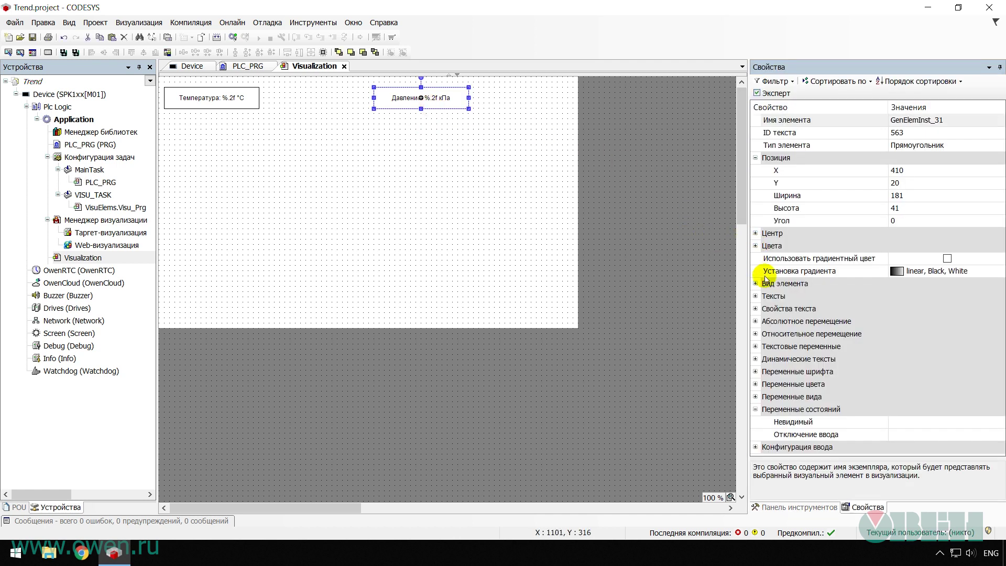
pyautogui.click(756, 297)
pyautogui.click(906, 309)
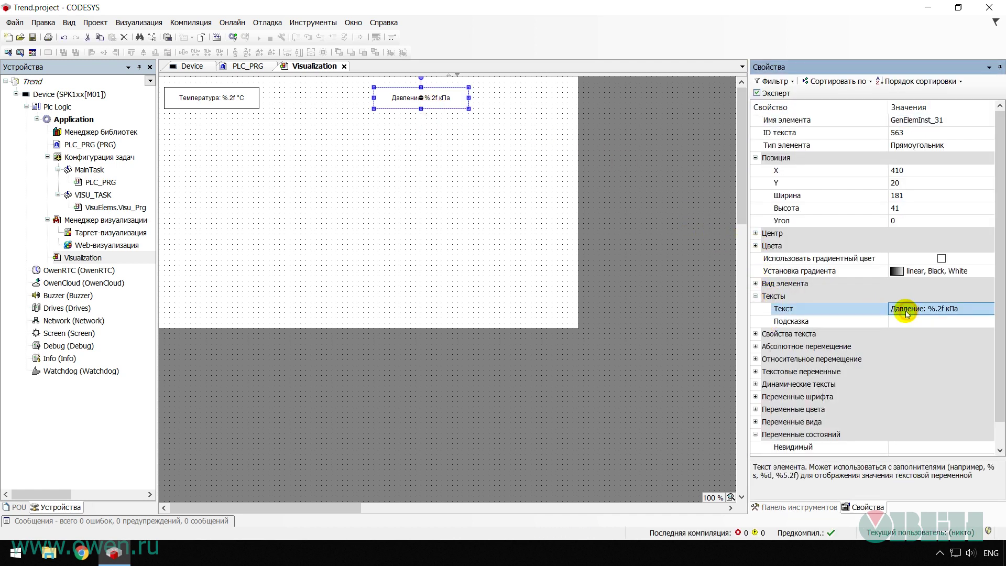
pyautogui.click(756, 371)
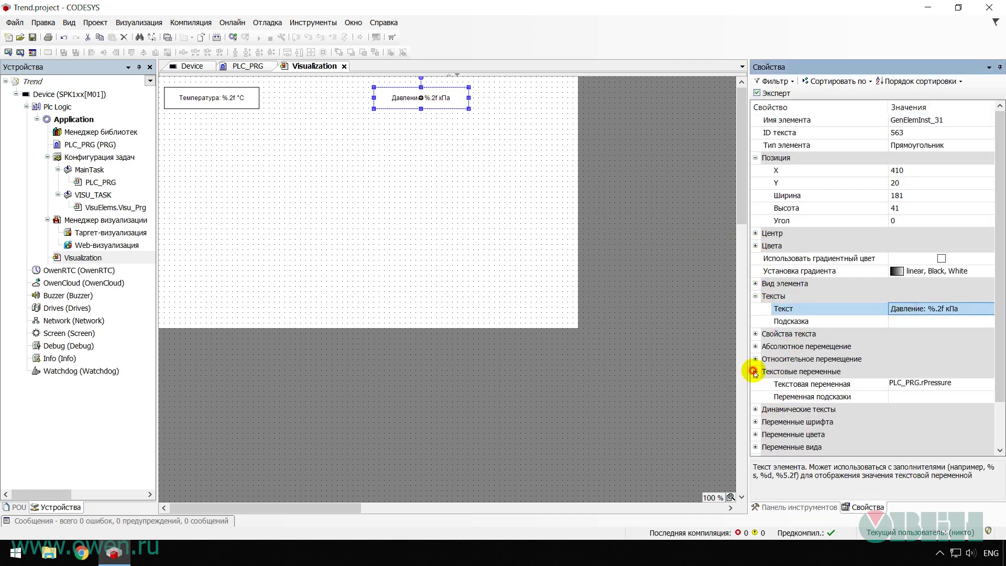
pyautogui.click(887, 389)
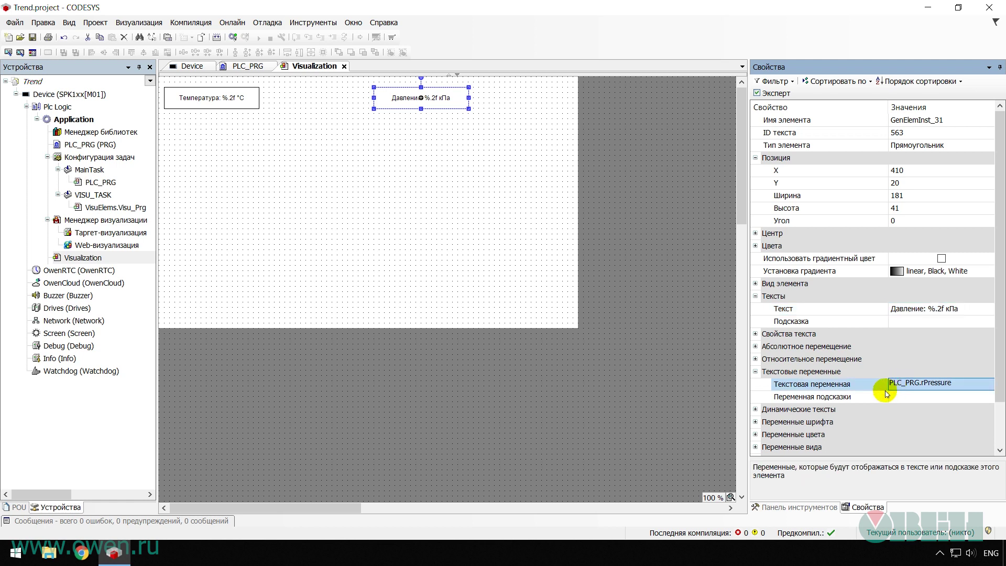
# - Add a slider beside the temperature rectangle, bound to PLC_PRG.rTemp with a 0 to 50 scale, and review its settings
pyautogui.click(538, 189)
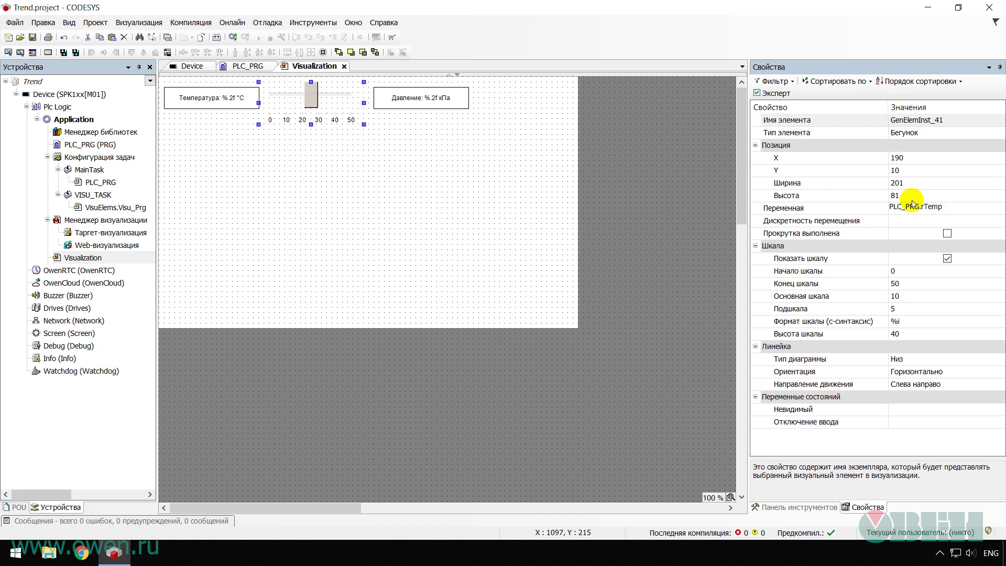
pyautogui.click(912, 205)
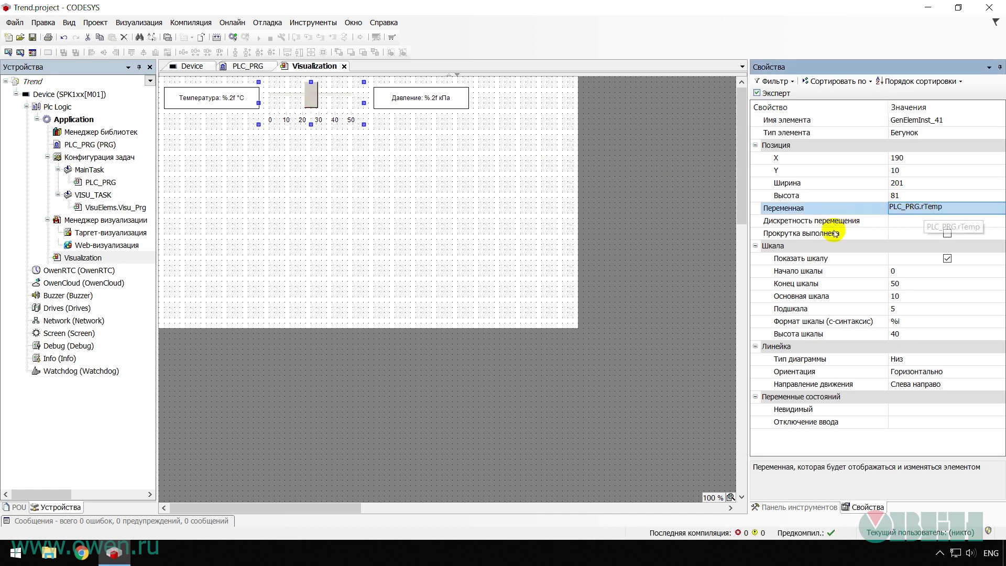
pyautogui.click(833, 273)
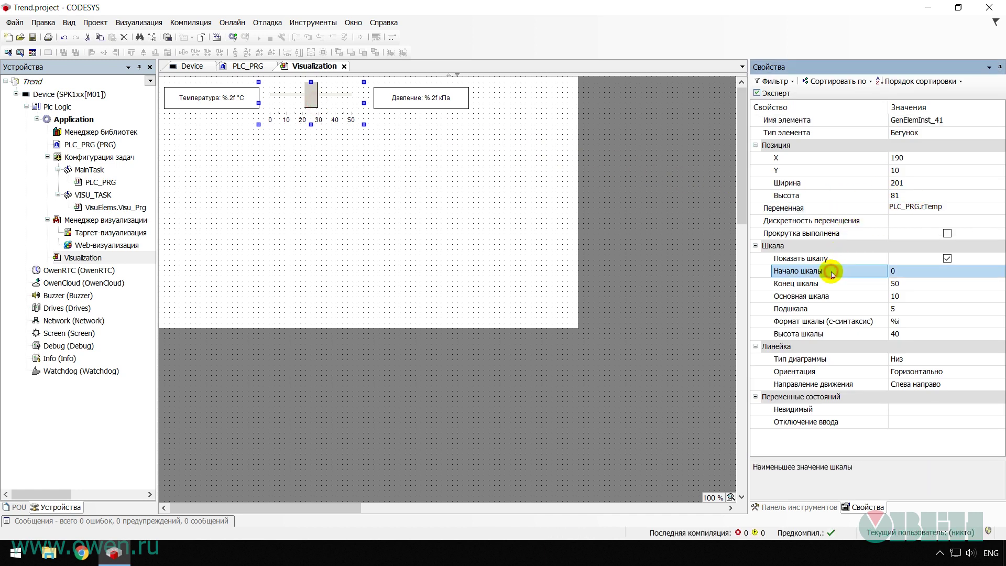
pyautogui.click(836, 286)
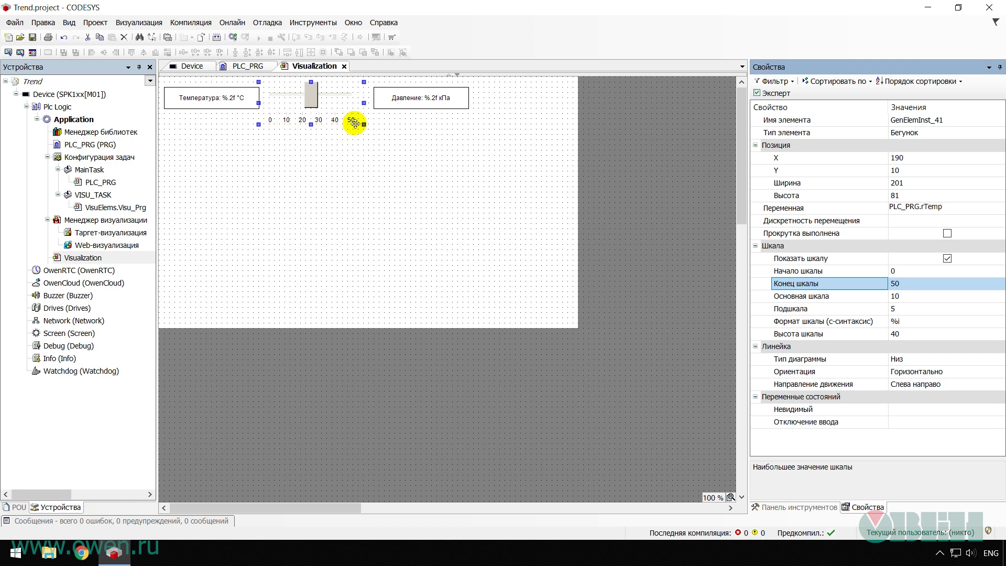
# - Paste a slider beside the pressure rectangle, bound to PLC_PRG.rPressure with a 0 to 12 scale, and review its settings
pyautogui.click(350, 139)
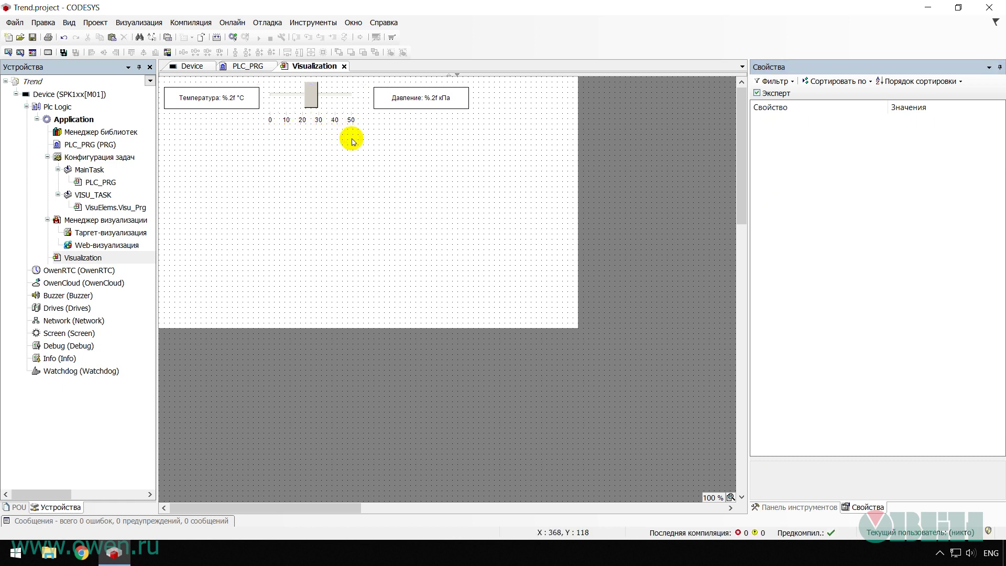
pyautogui.hotkey('ctrl', 'v')
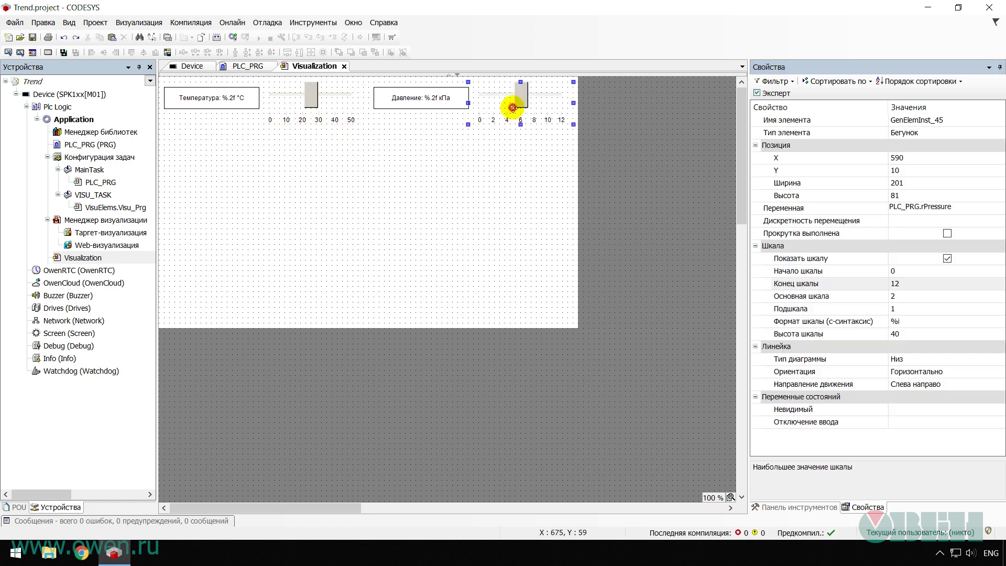
pyautogui.click(897, 206)
pyautogui.click(892, 270)
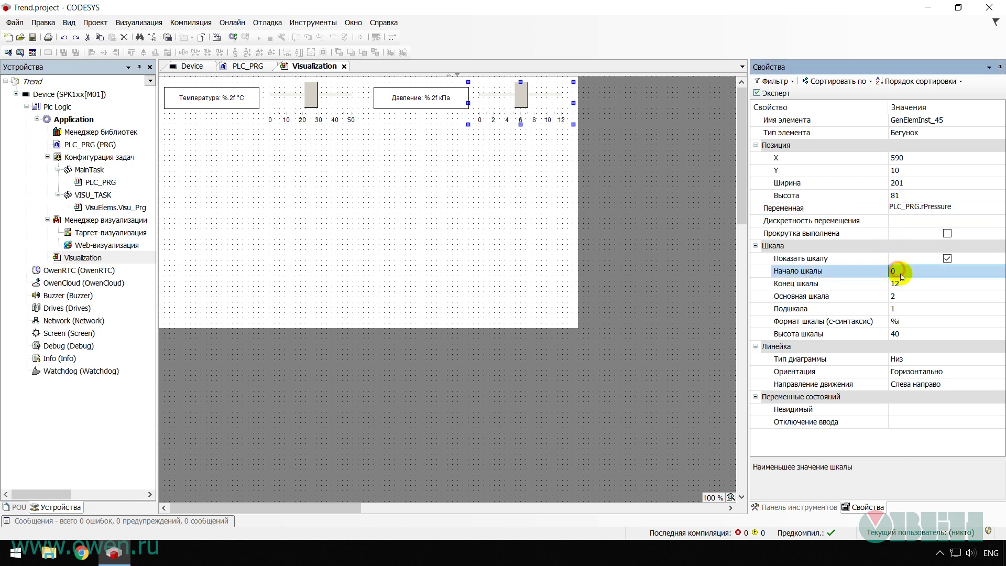
pyautogui.click(905, 284)
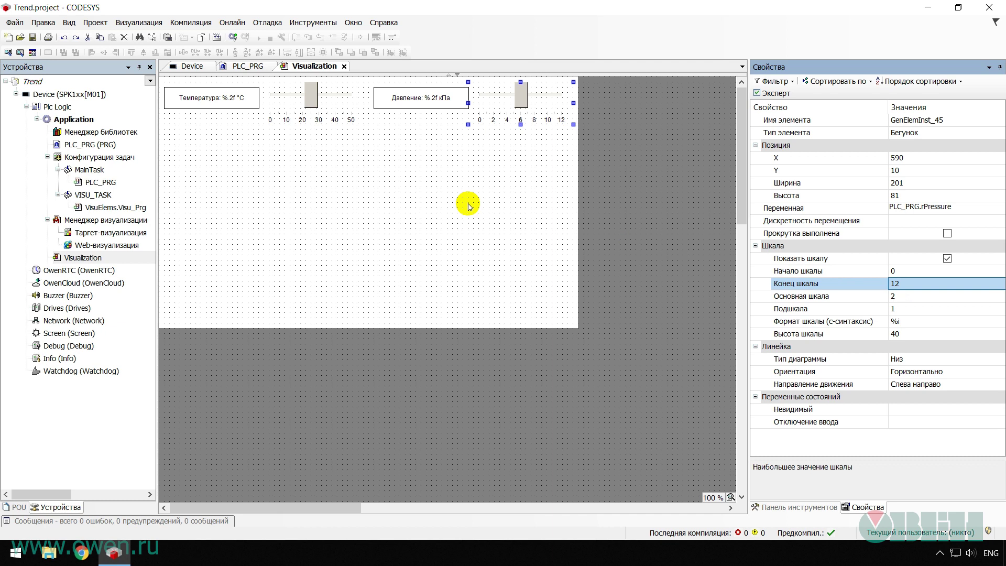
# - Place a Тренд element from the special controls below the rectangles and sliders, about 620 by 300 in size
pyautogui.click(801, 506)
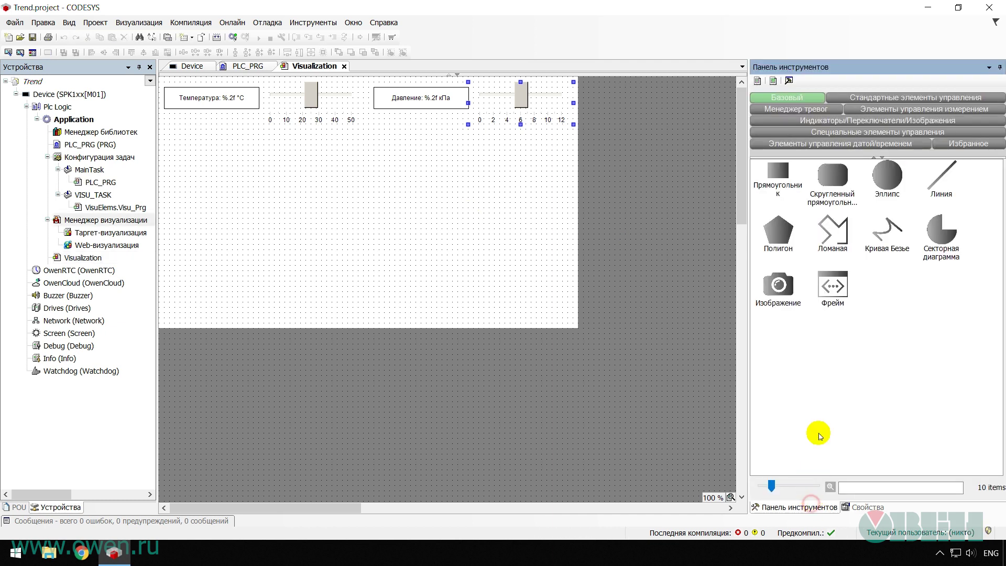
pyautogui.click(821, 137)
pyautogui.click(838, 177)
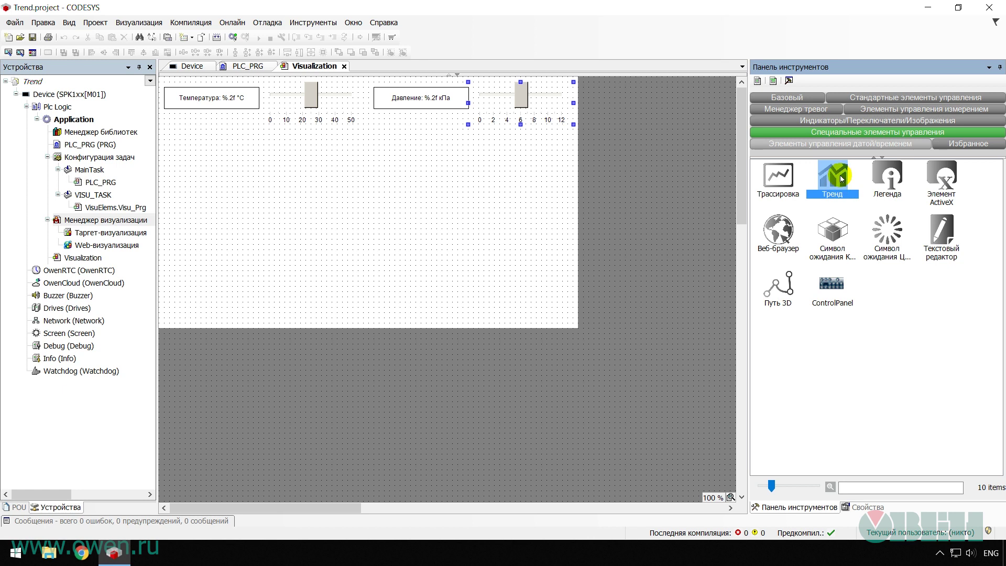
pyautogui.moveTo(838, 177); pyautogui.dragTo(383, 204)
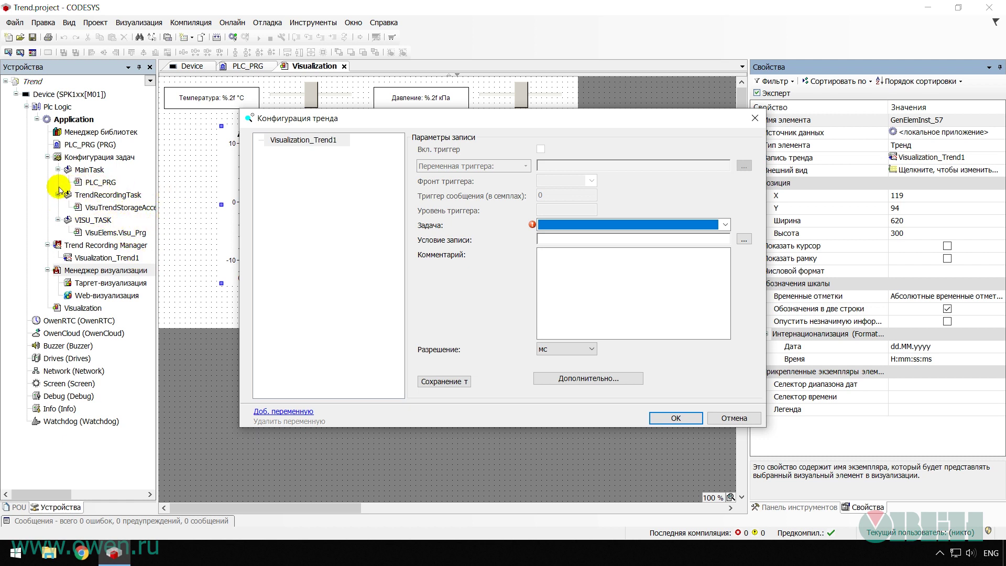
# - Assign TrendRecordingTask to the trend recording and limit its maximum stored size to 64 MB
pyautogui.click(565, 230)
pyautogui.click(569, 242)
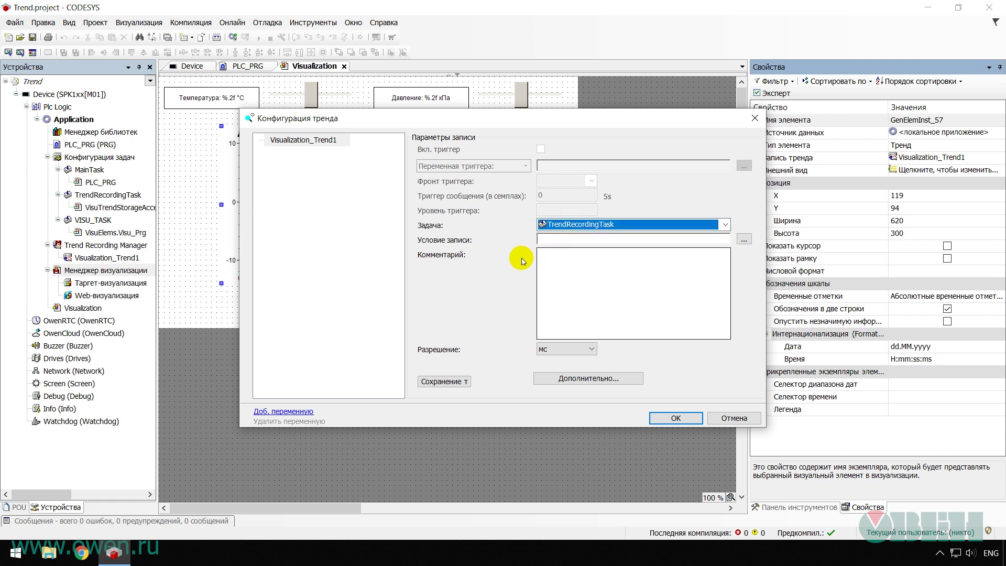
pyautogui.click(453, 382)
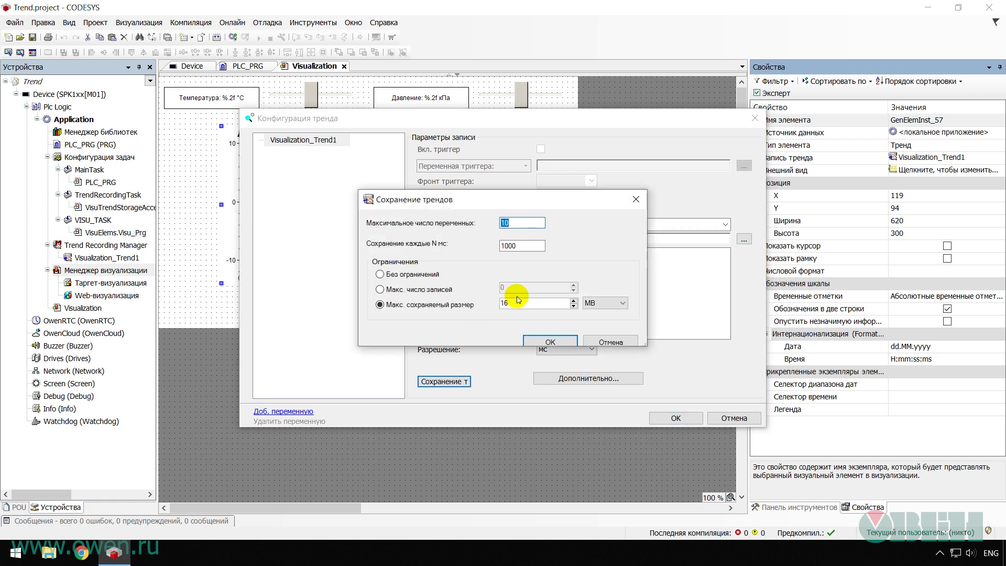
pyautogui.moveTo(527, 246); pyautogui.dragTo(504, 245)
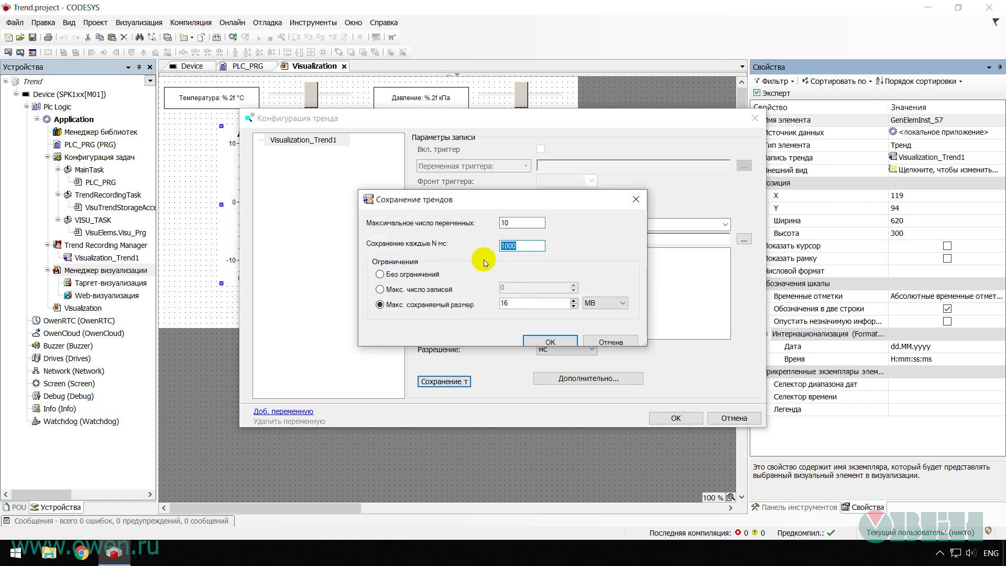
pyautogui.click(520, 245)
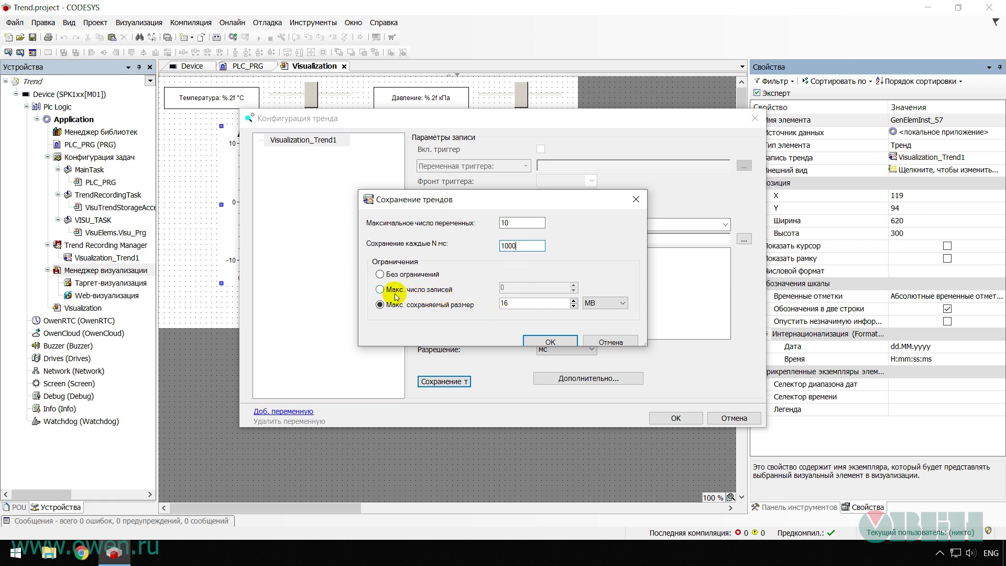
pyautogui.doubleClick(512, 304)
pyautogui.write('64')
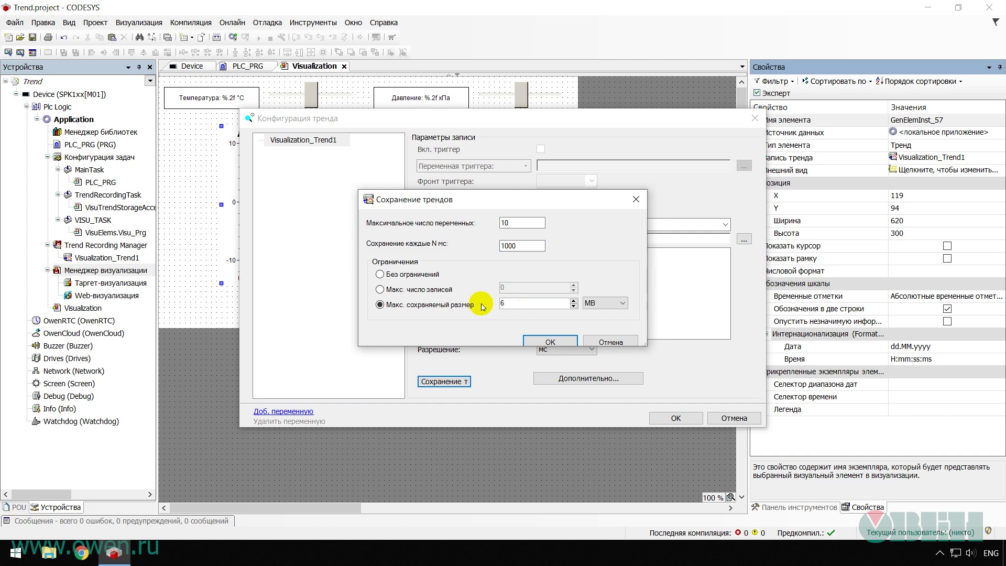
pyautogui.click(548, 340)
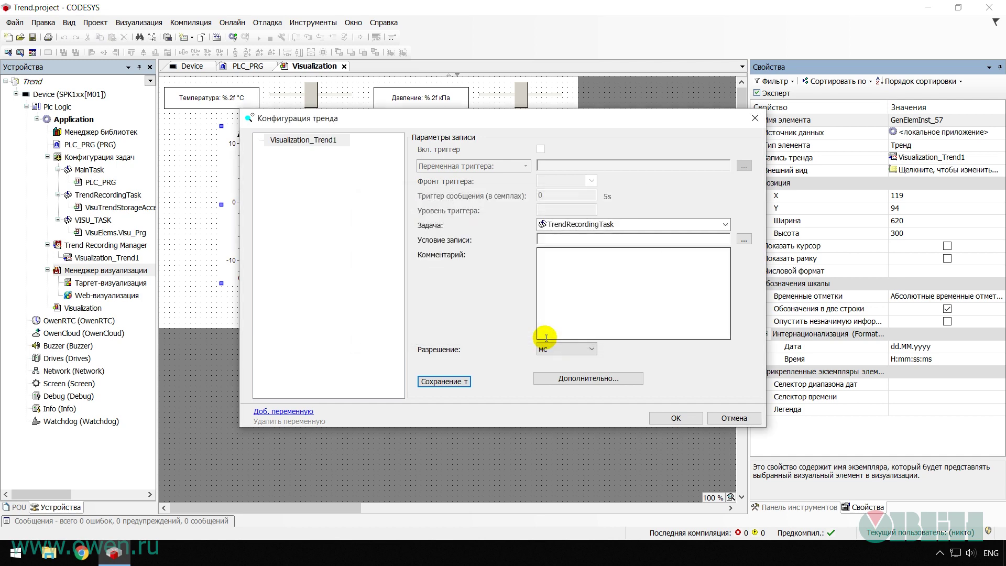
pyautogui.click(665, 417)
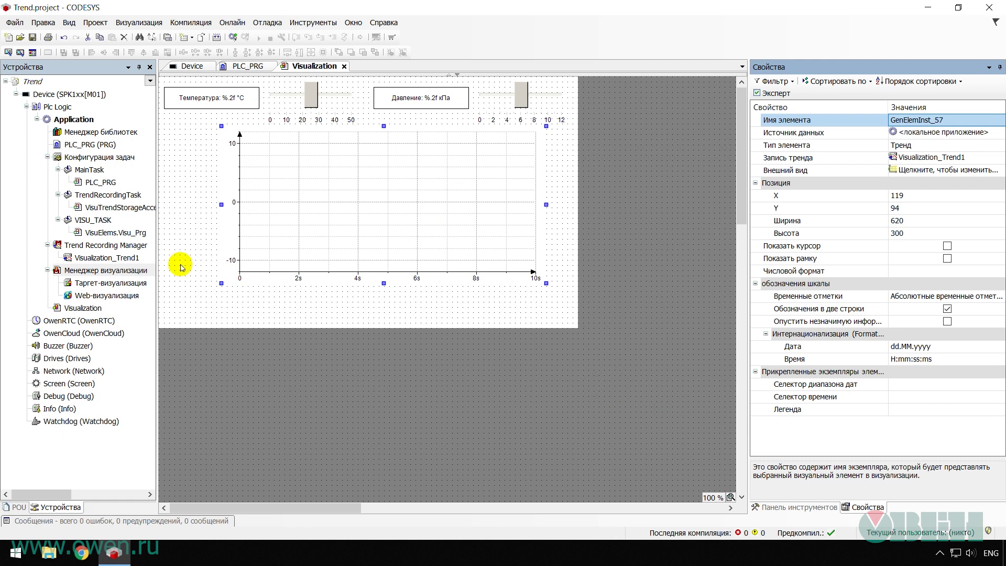
# - Review the recording settings of Visualization_Trend1 and return to the Visualization screen with the trend deselected
pyautogui.click(124, 257)
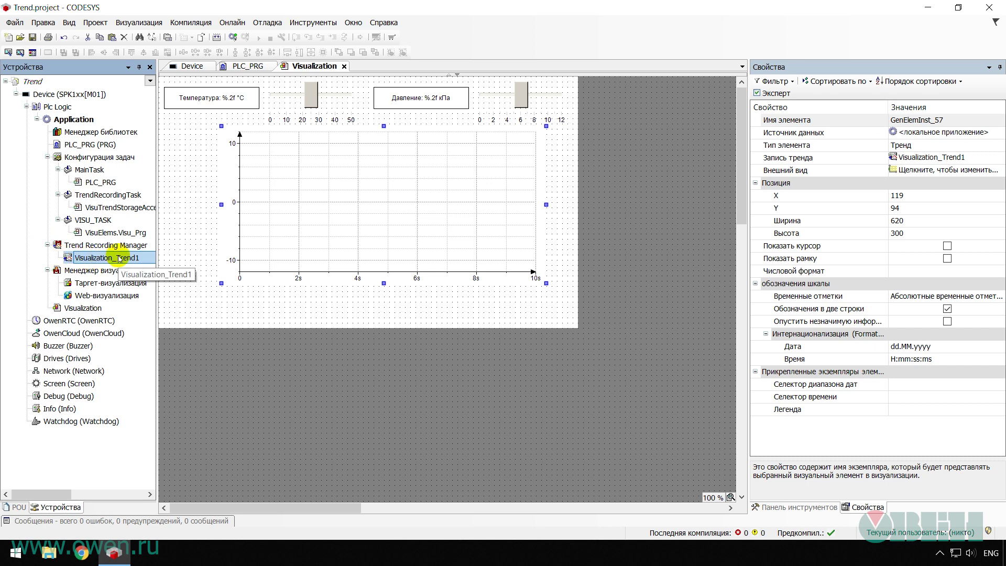
pyautogui.doubleClick(119, 257)
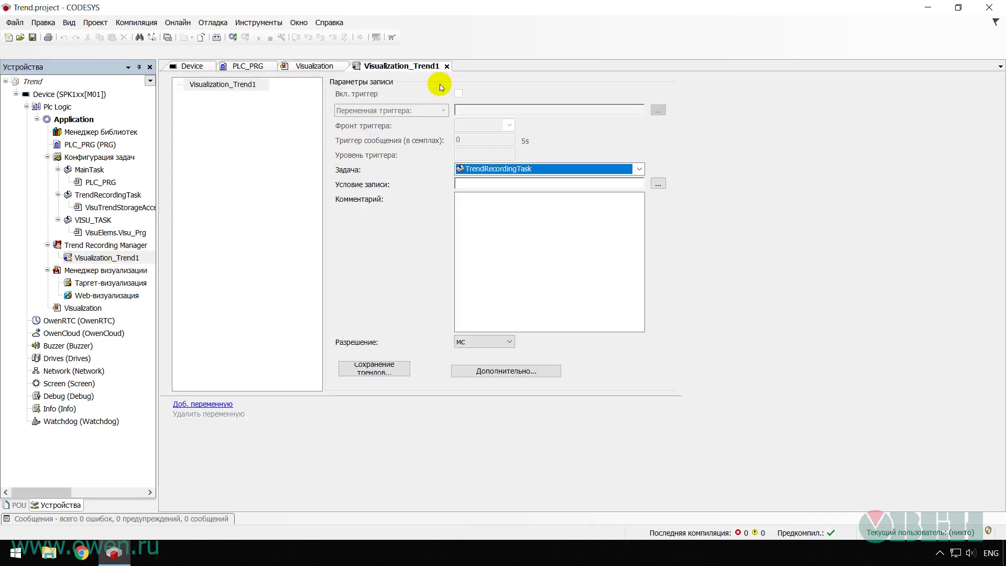
pyautogui.click(447, 67)
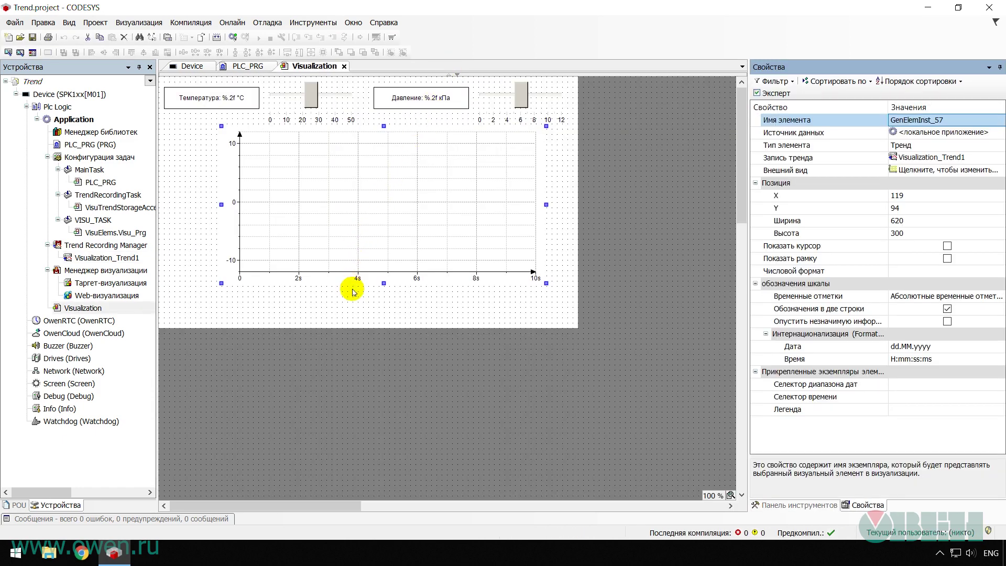
pyautogui.click(353, 299)
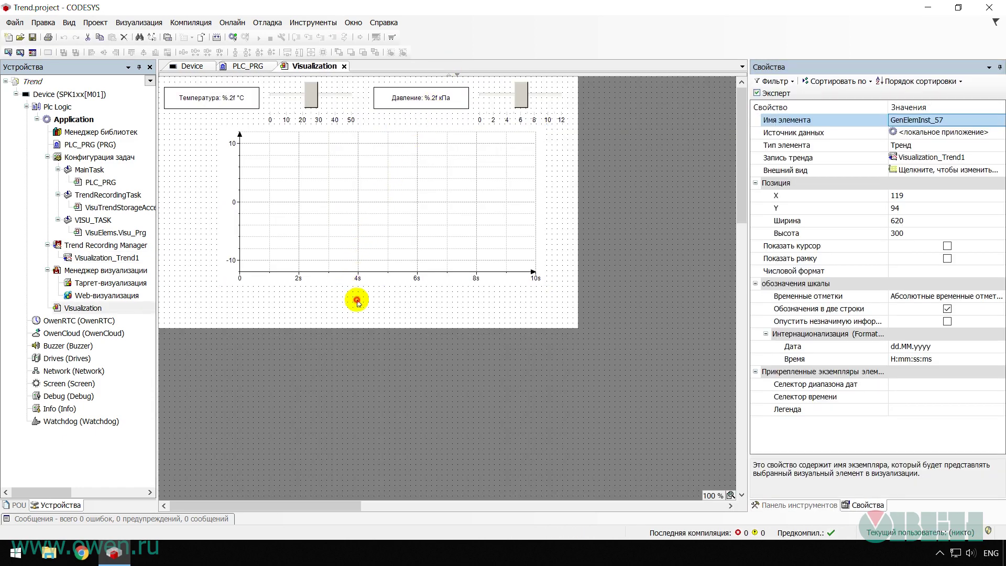
# - Open the trend's display settings and add a second Y axis
pyautogui.rightClick(363, 226)
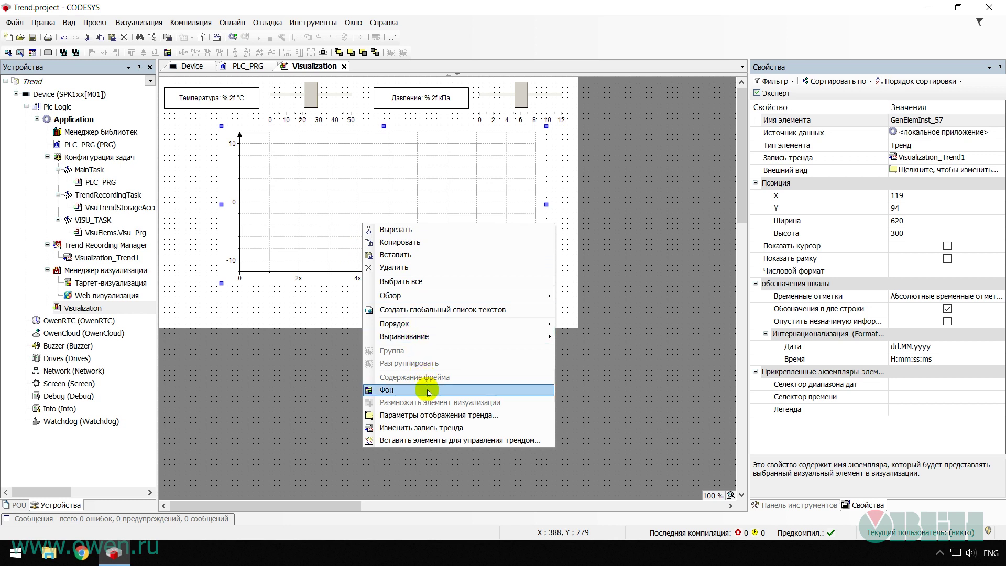
pyautogui.click(432, 414)
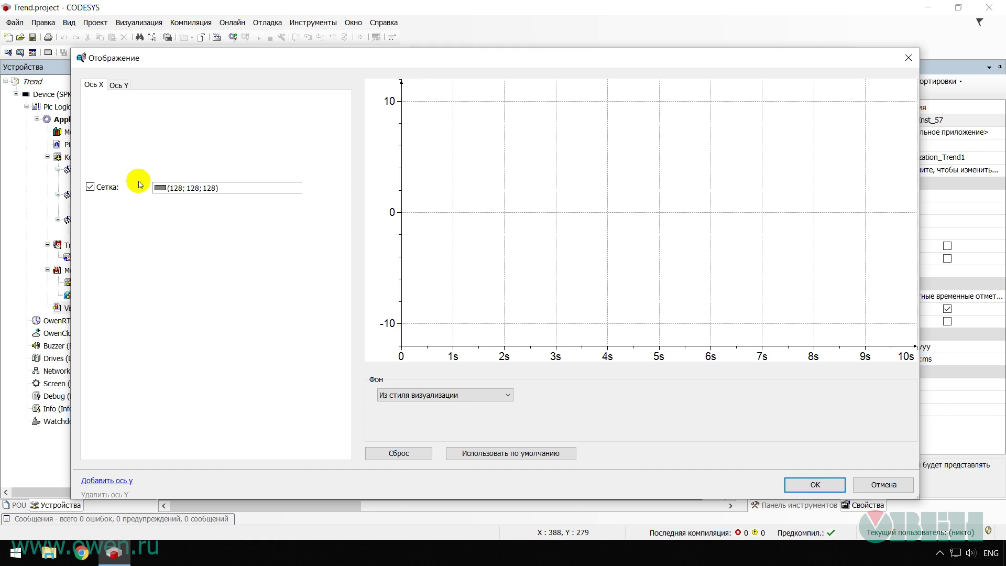
pyautogui.moveTo(181, 59); pyautogui.dragTo(181, 168)
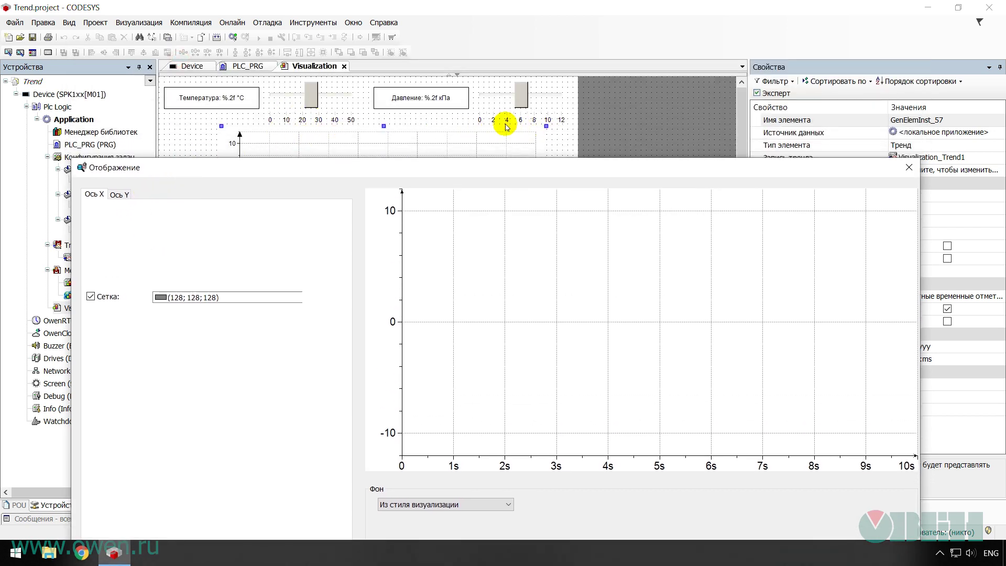
pyautogui.moveTo(375, 166); pyautogui.dragTo(368, 67)
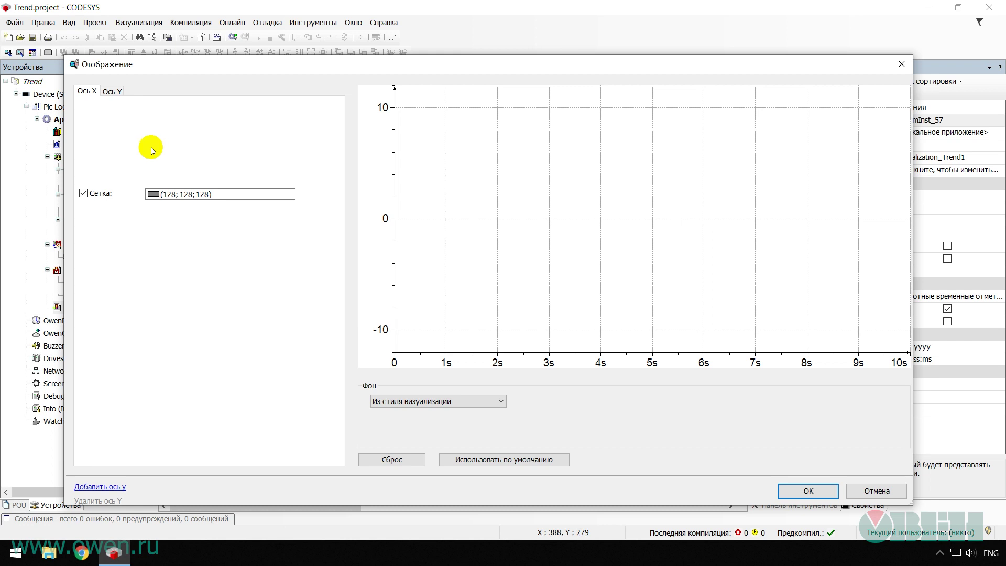
pyautogui.click(116, 488)
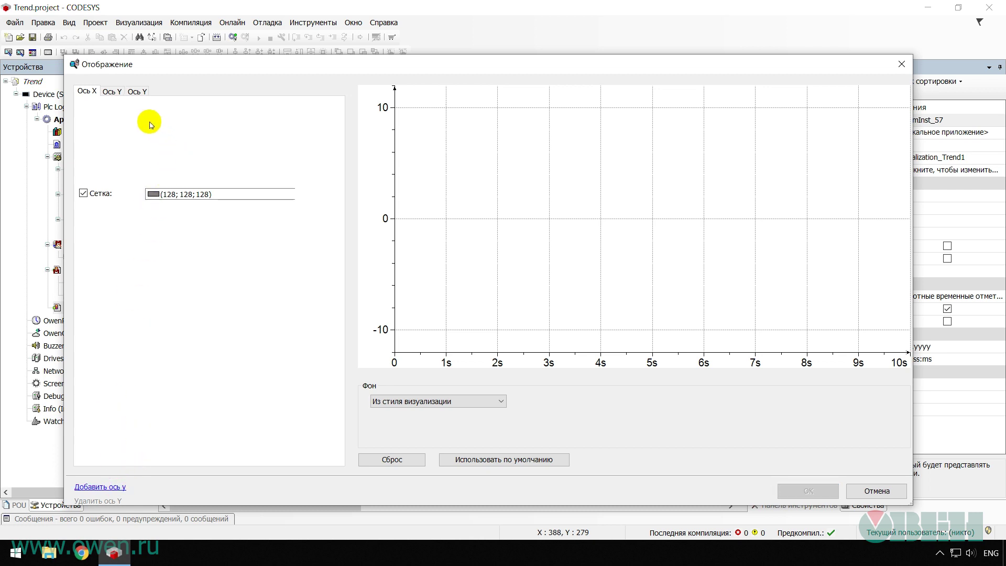
# - Give the default Y axis the description TEMP and a fixed range from 0 to 50
pyautogui.click(115, 90)
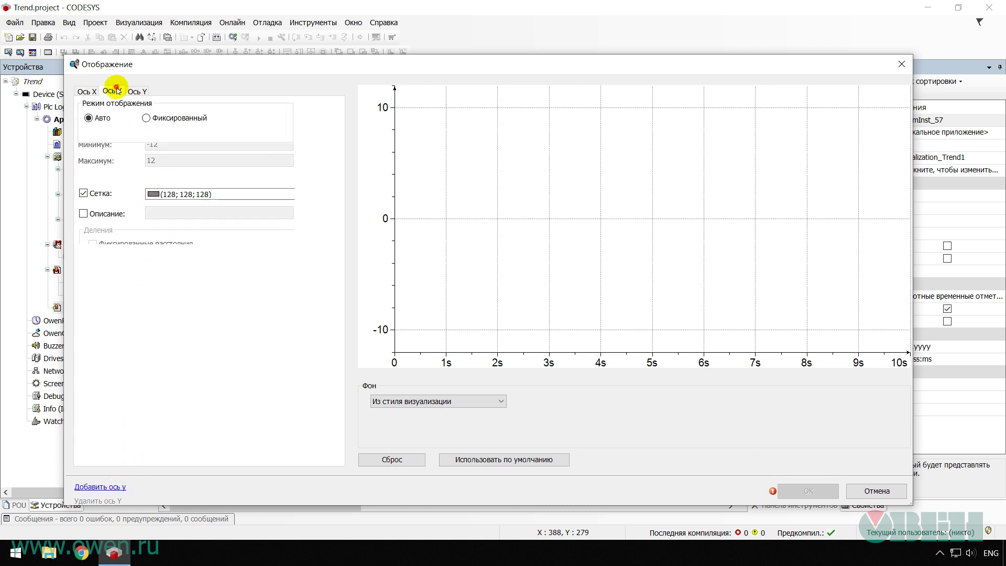
pyautogui.click(112, 218)
pyautogui.click(155, 213)
pyautogui.write('TEMP')
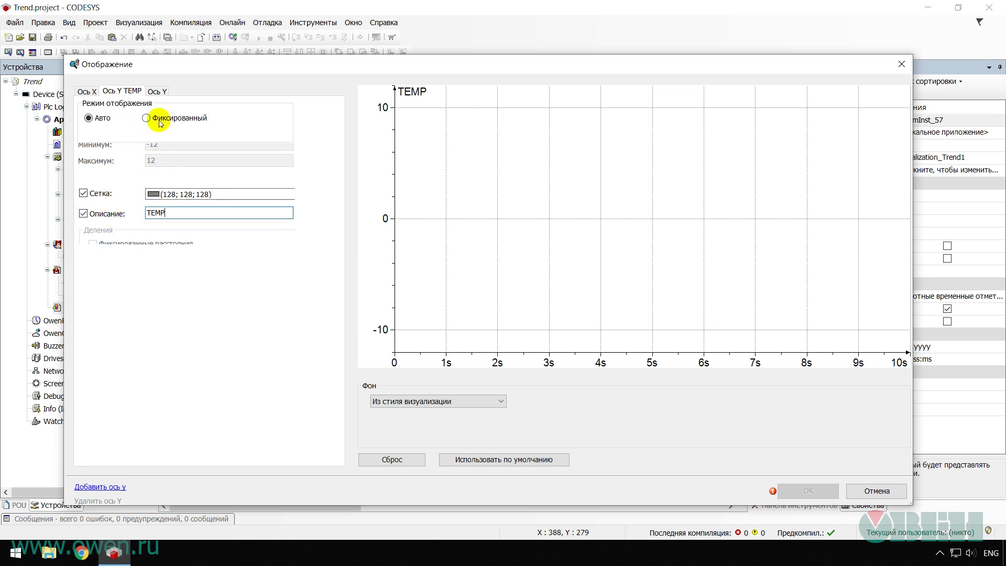
pyautogui.click(146, 118)
pyautogui.doubleClick(166, 146)
pyautogui.write('0')
pyautogui.press('Tab')
pyautogui.write('50')
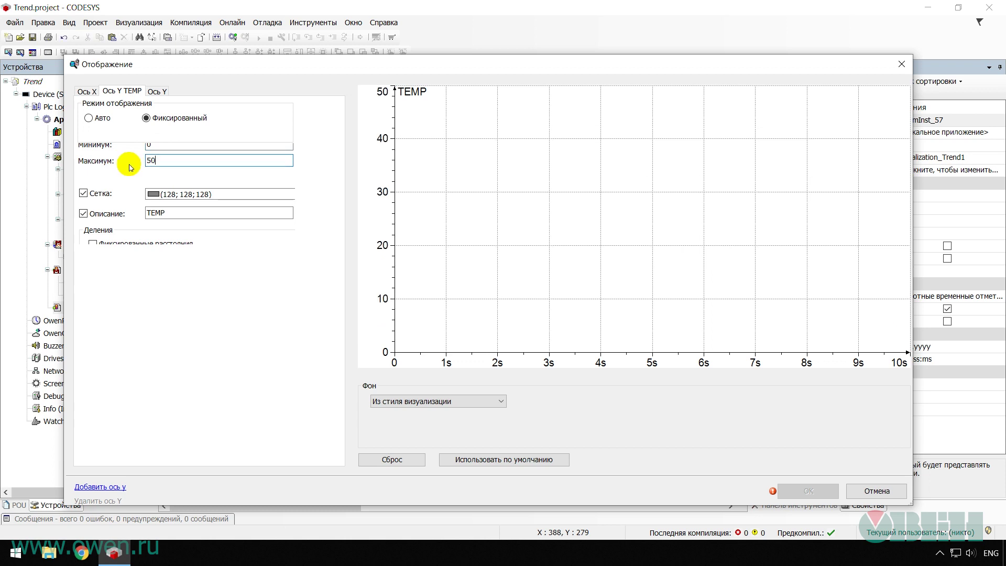
# - Describe the additional Y axis as PRESSURE, give it a fixed range from 0 to 12, and apply the display settings
pyautogui.click(157, 91)
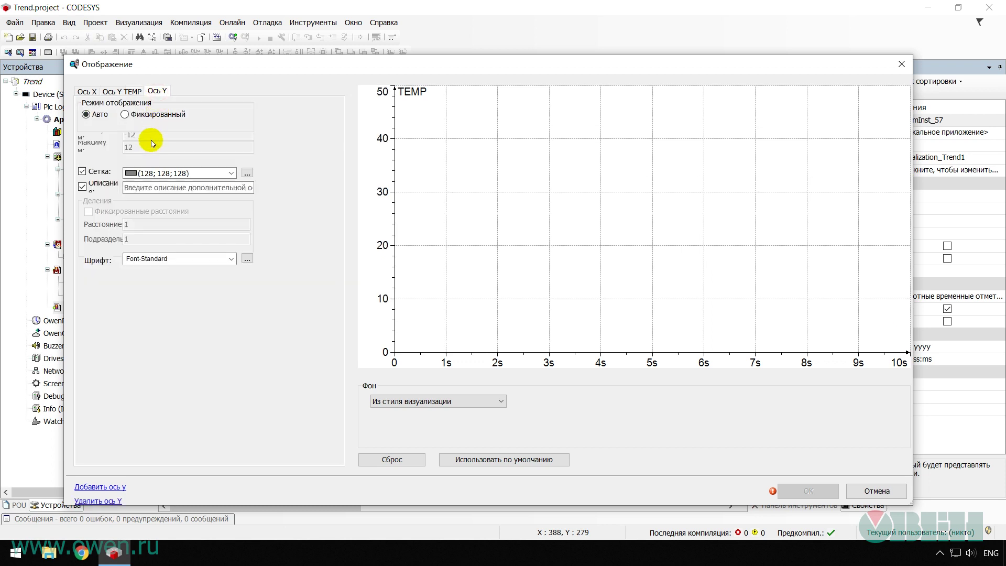
pyautogui.click(143, 187)
pyautogui.write('PRESSURE')
pyautogui.click(124, 114)
pyautogui.doubleClick(128, 135)
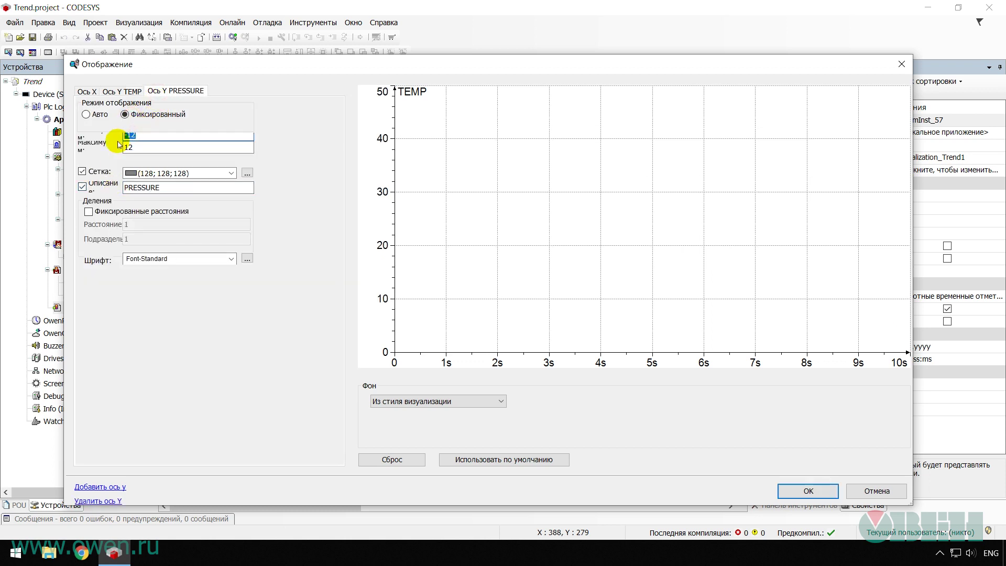
pyautogui.write('0')
pyautogui.click(149, 146)
pyautogui.moveTo(637, 73); pyautogui.dragTo(625, 157)
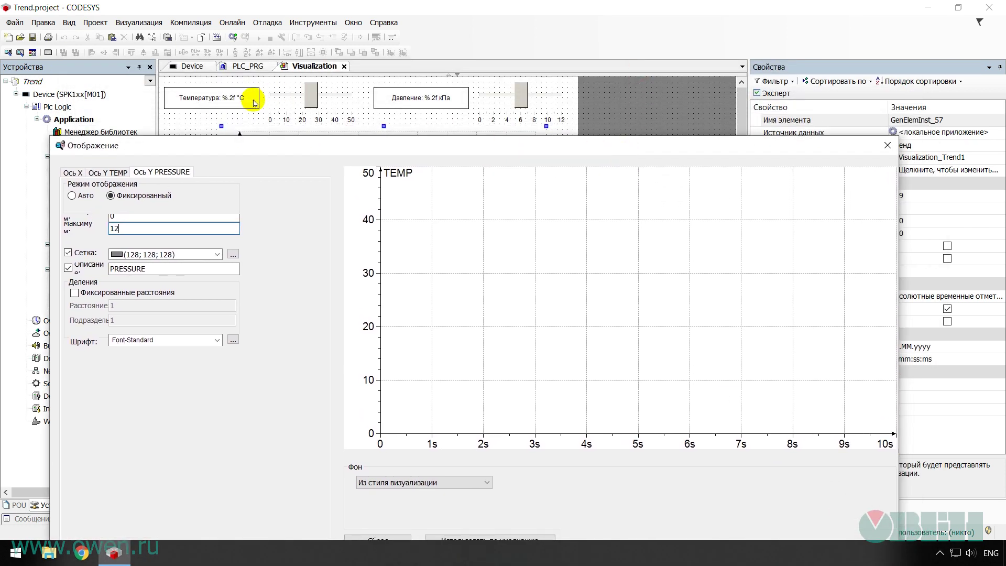
pyautogui.moveTo(336, 149); pyautogui.dragTo(335, 68)
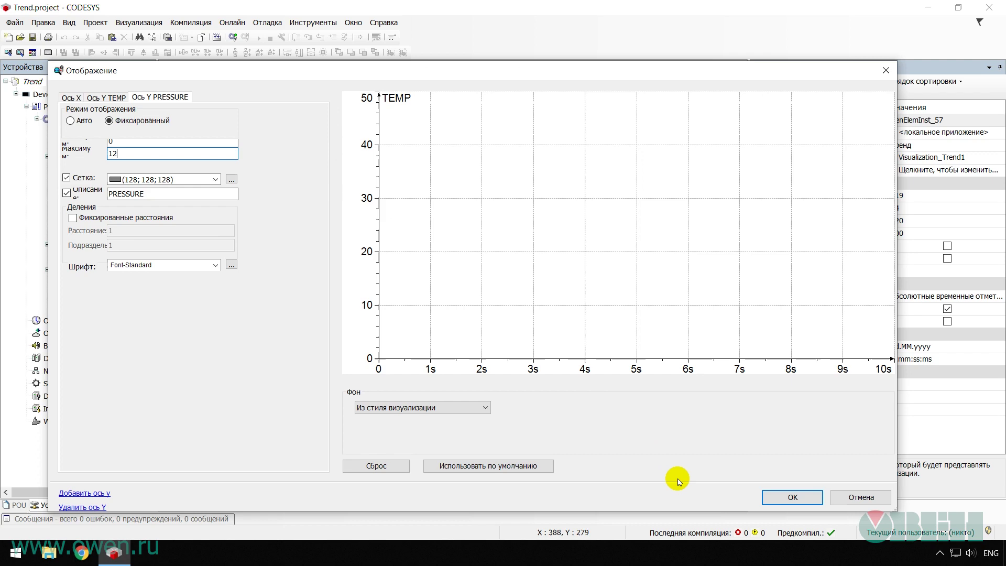
pyautogui.click(775, 496)
pyautogui.click(523, 384)
# - Add the variable PLC_PRG.rTEMP to the Visualization_Trend1 recording, attached to the default Y axis TEMP
pyautogui.doubleClick(126, 258)
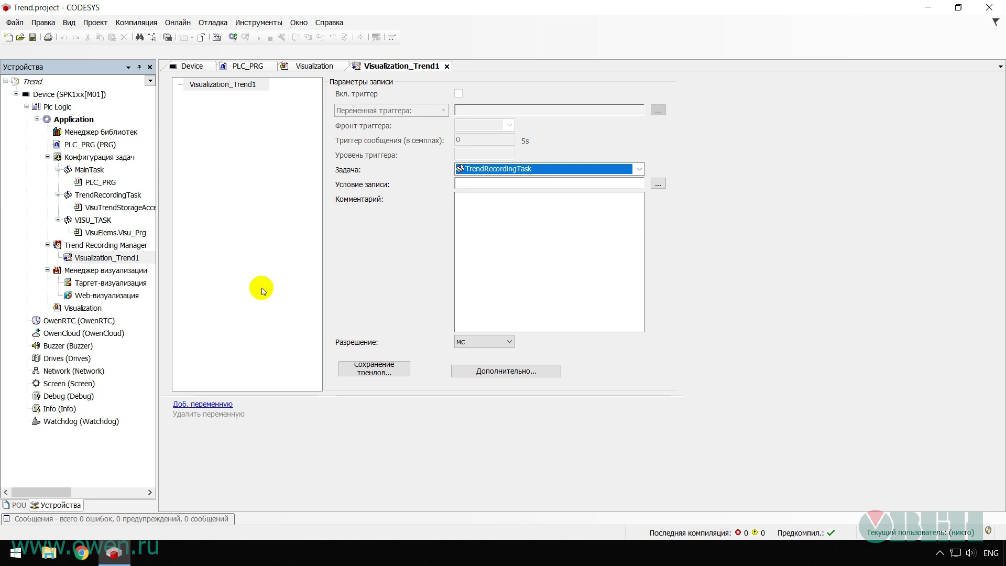
pyautogui.click(209, 405)
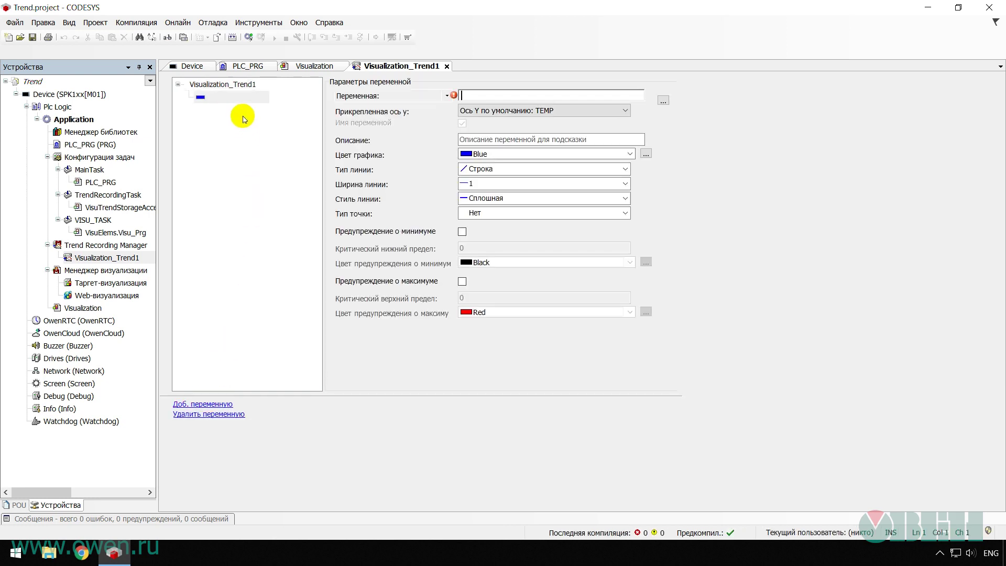
pyautogui.click(663, 100)
pyautogui.doubleClick(201, 103)
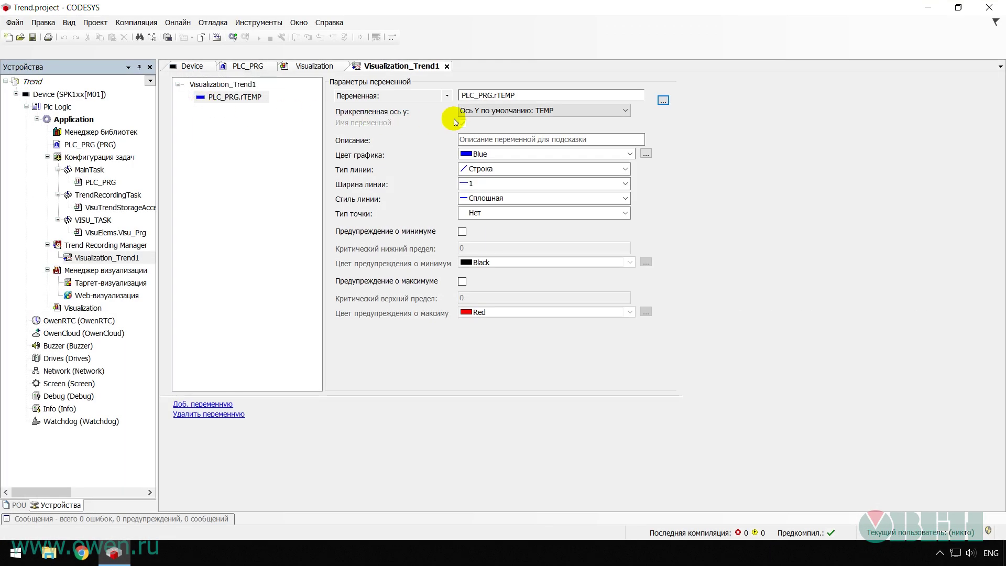
pyautogui.click(500, 113)
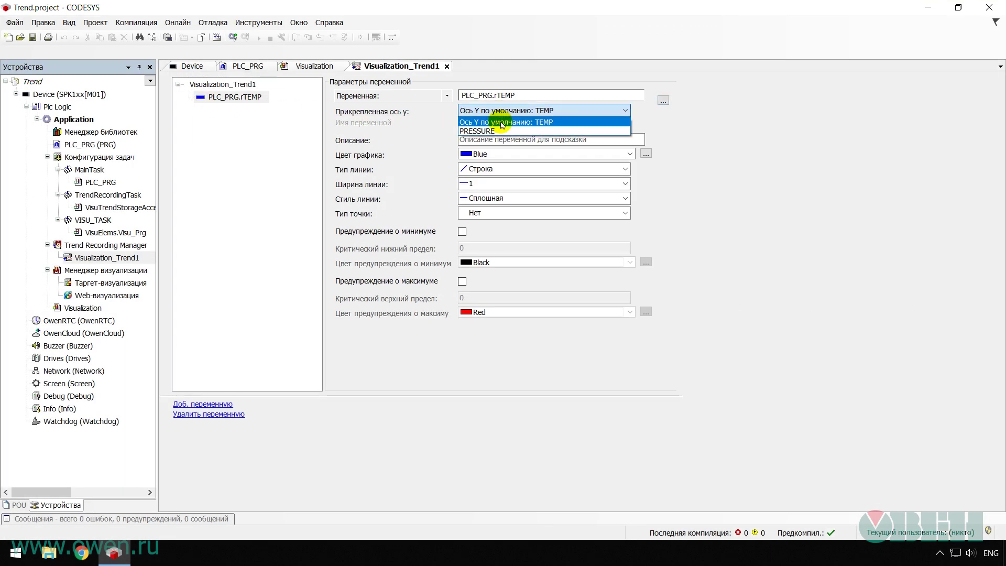
pyautogui.click(502, 122)
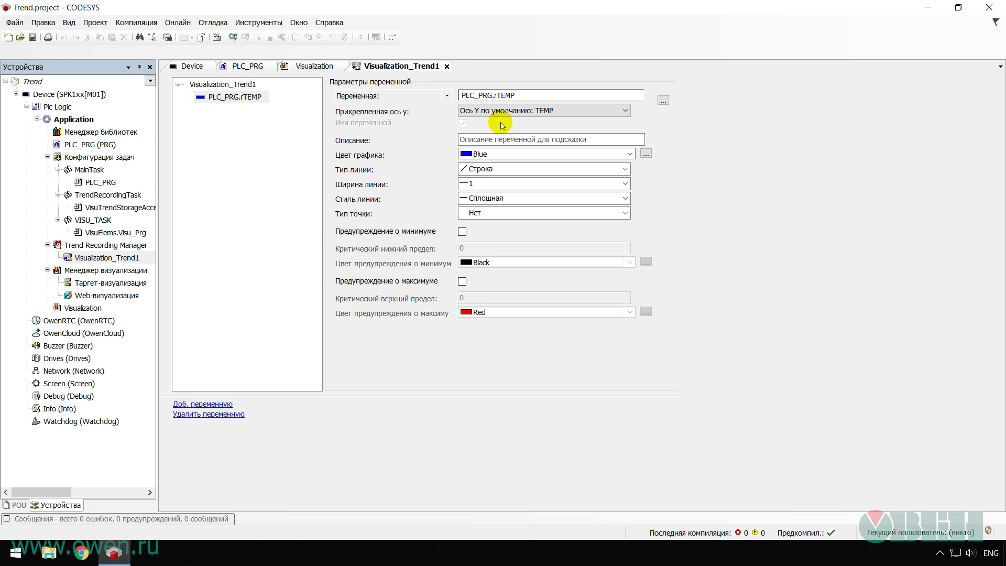
# - Set the rTEMP curve to line width 3 and graph colour Blue
pyautogui.click(498, 183)
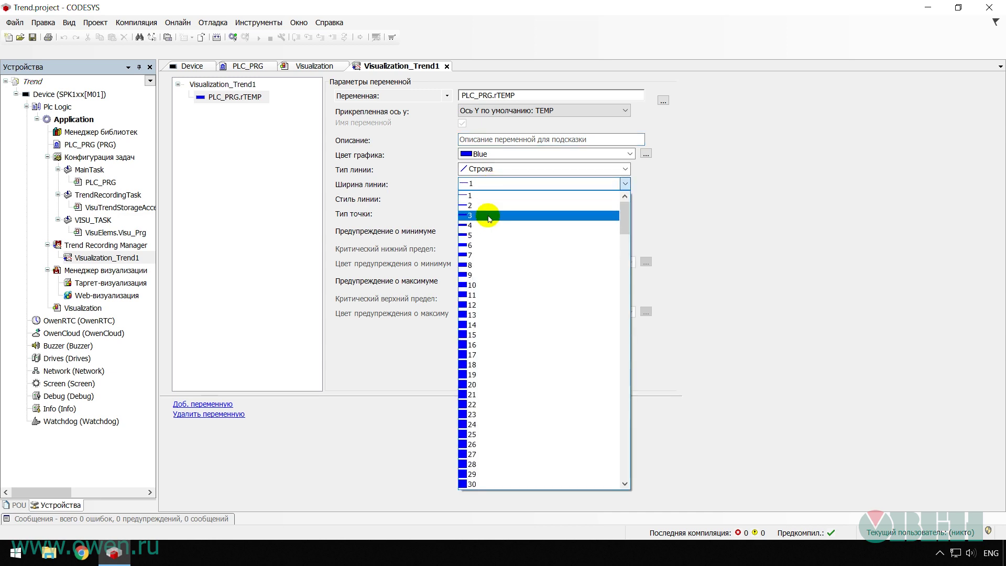
pyautogui.click(488, 215)
pyautogui.click(556, 355)
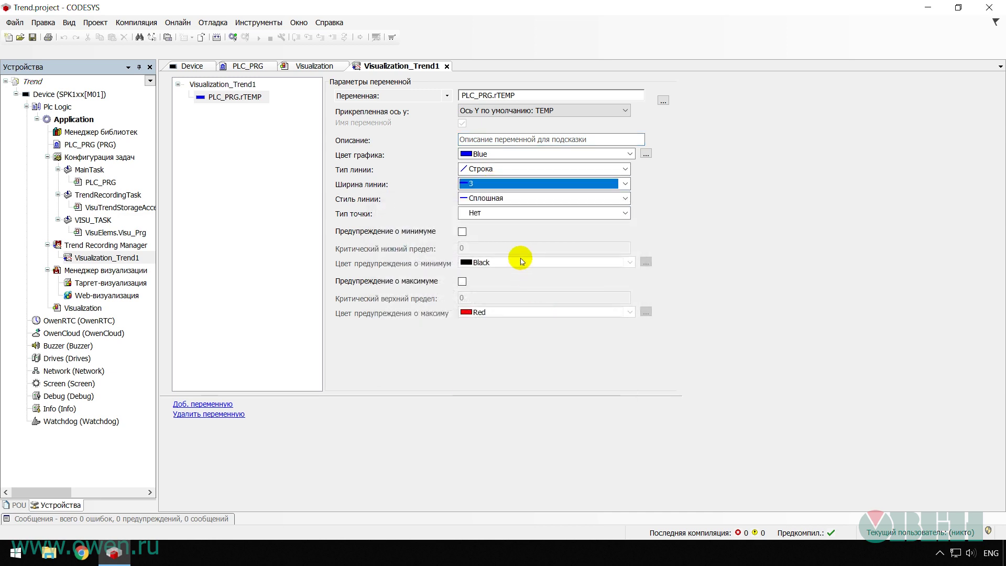
pyautogui.click(488, 154)
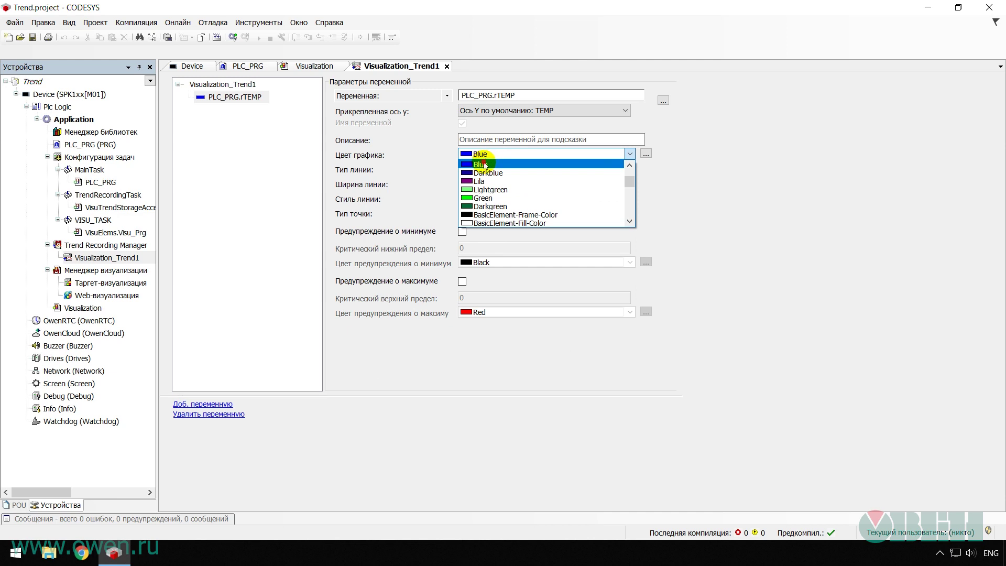
pyautogui.click(483, 165)
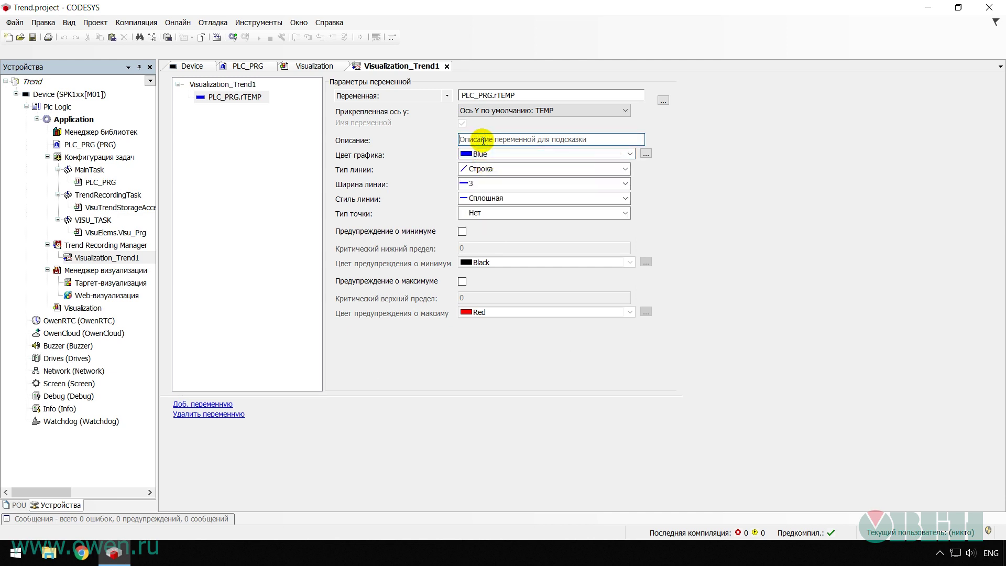
# - Enter TEMP as the rTEMP variable's description and disable its variable name option
pyautogui.write('TEMP')
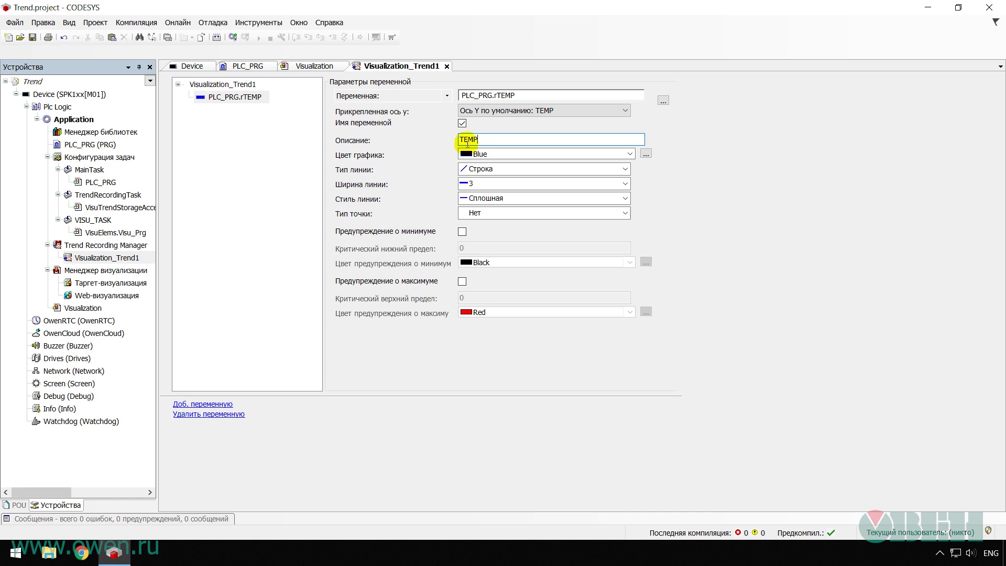
pyautogui.click(461, 119)
pyautogui.click(553, 330)
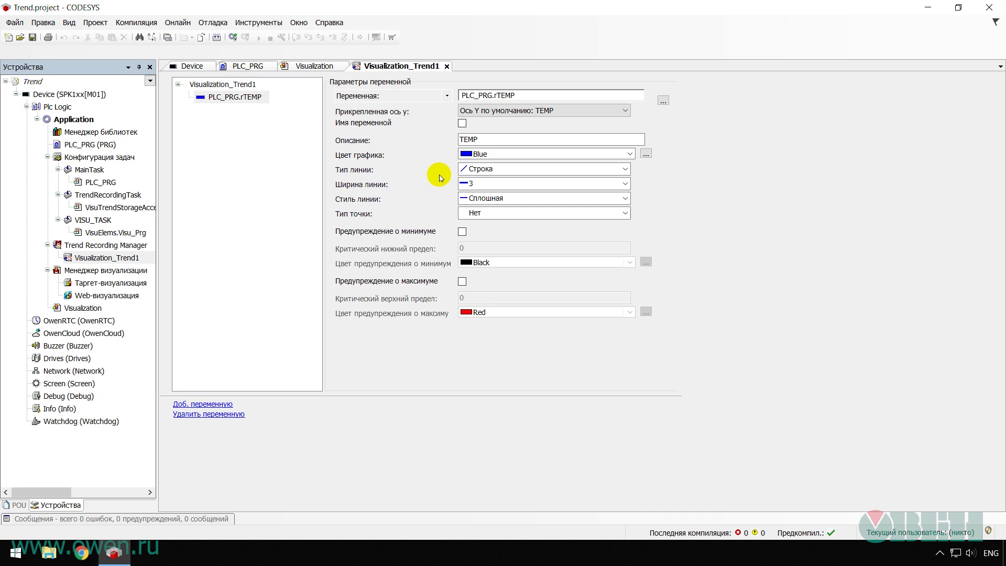
# - Enable minimum and maximum warnings for rTEMP with critical limits of 10 and 40, both coloured Red
pyautogui.click(462, 231)
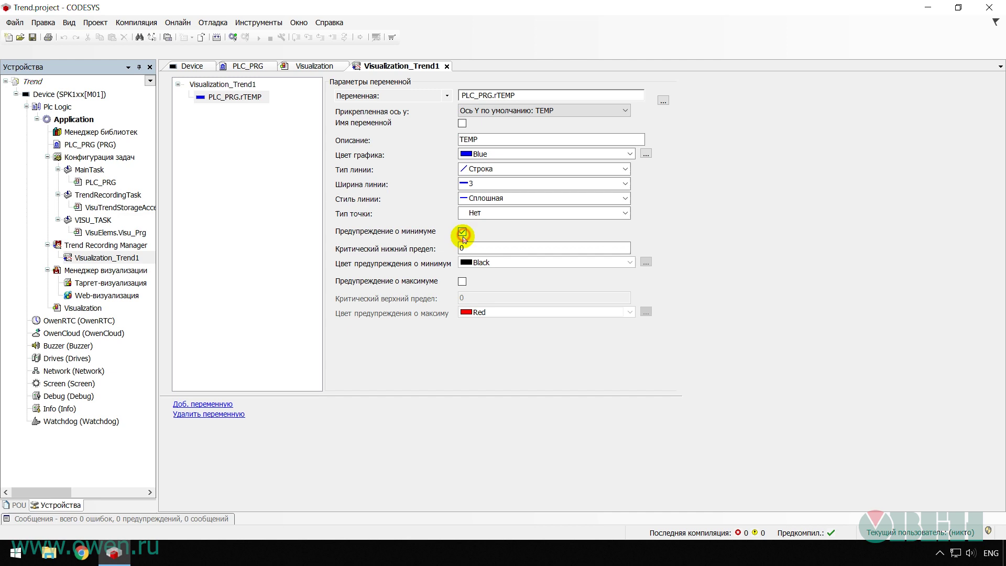
pyautogui.click(462, 281)
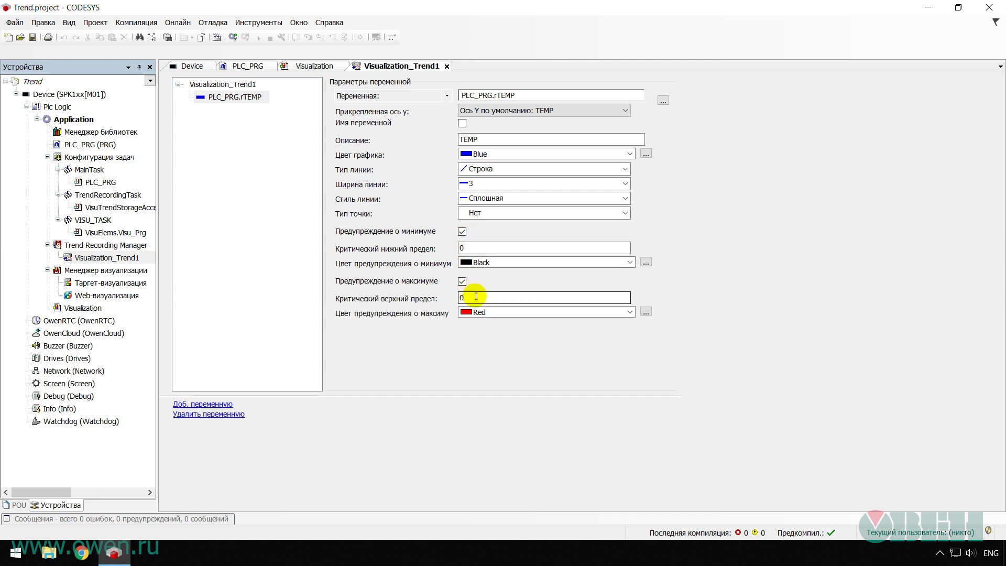
pyautogui.doubleClick(476, 249)
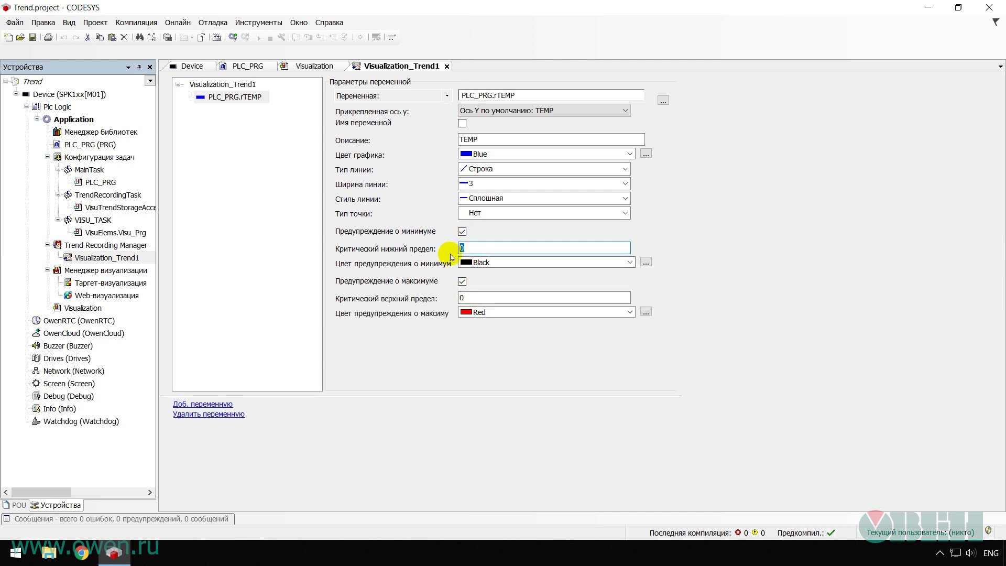
pyautogui.write('10')
pyautogui.doubleClick(454, 299)
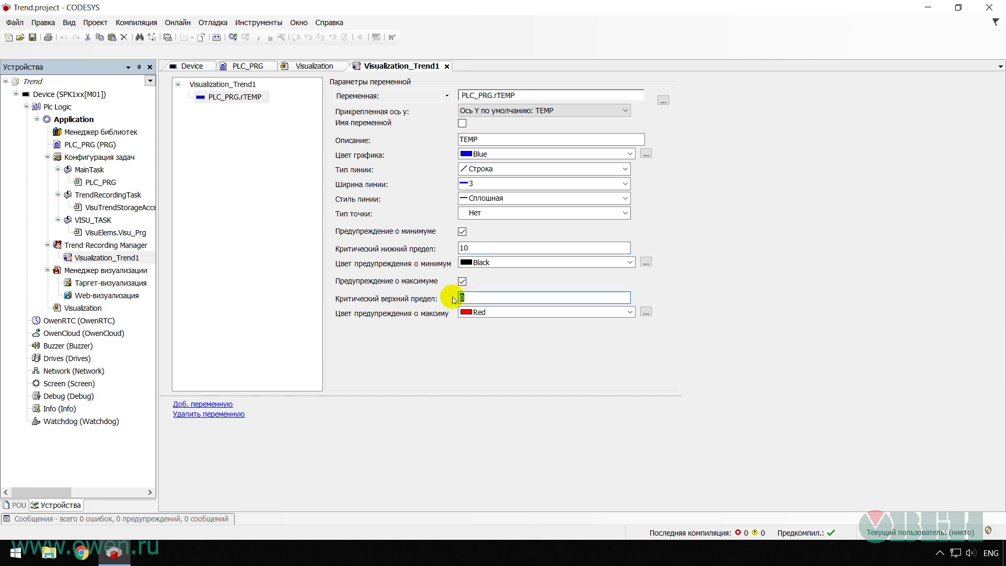
pyautogui.click(482, 263)
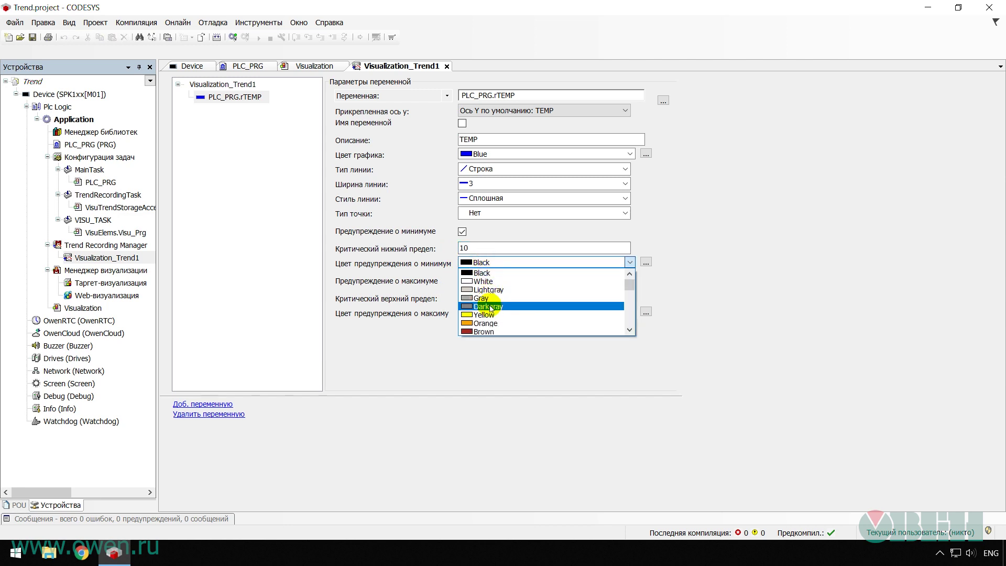
pyautogui.scroll(-3, 490, 309)
pyautogui.click(485, 273)
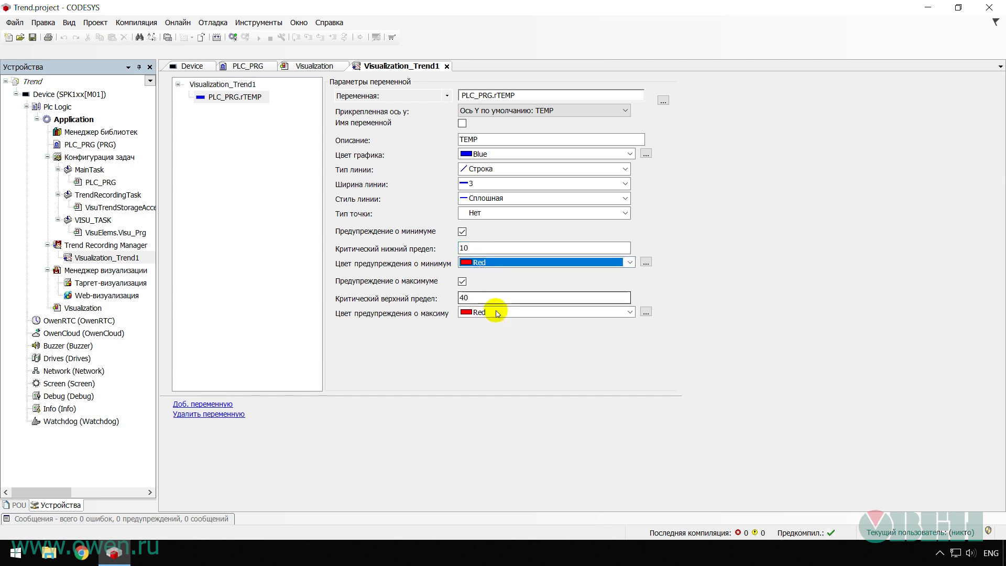
pyautogui.click(496, 313)
pyautogui.click(496, 323)
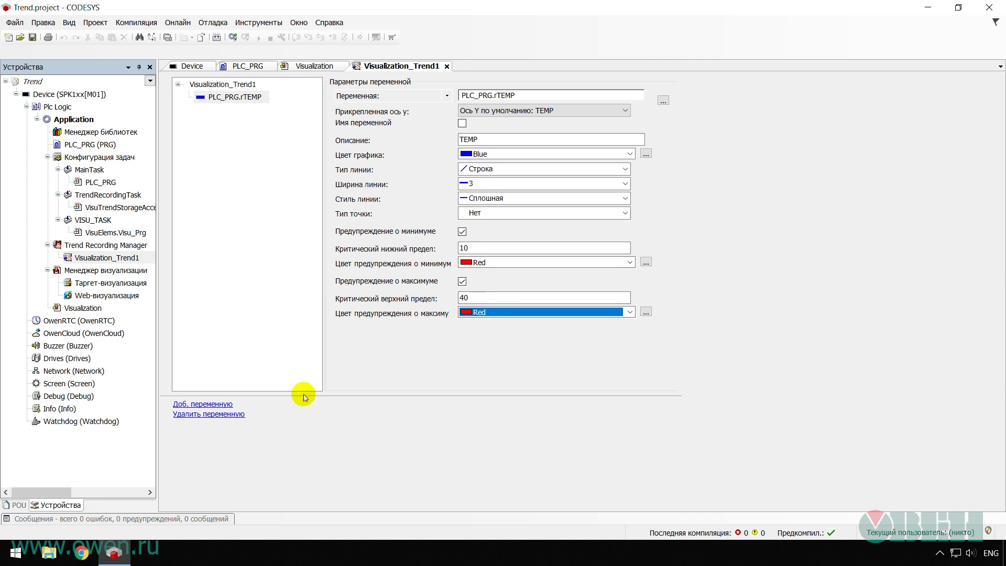
# - Add the variable PLC_PRG.rPRESSURE to the trend recording and attach it to the PRESSURE axis
pyautogui.click(201, 404)
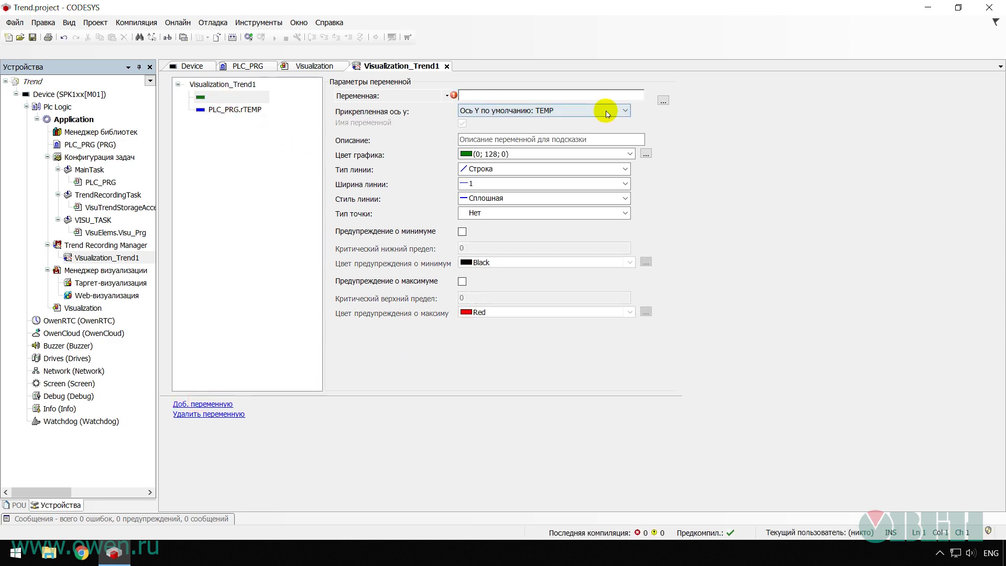
pyautogui.click(664, 100)
pyautogui.doubleClick(206, 94)
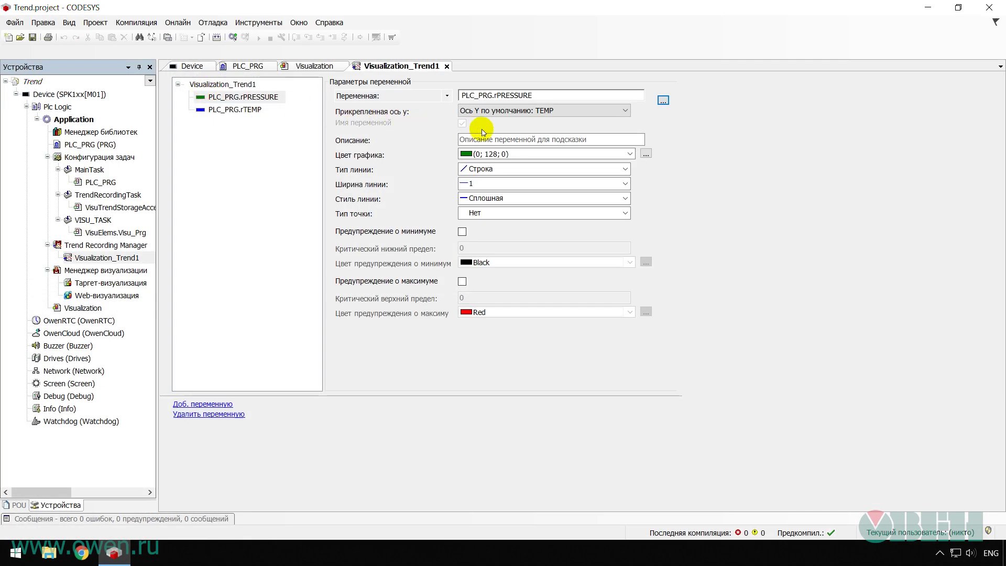
pyautogui.click(503, 111)
pyautogui.click(506, 131)
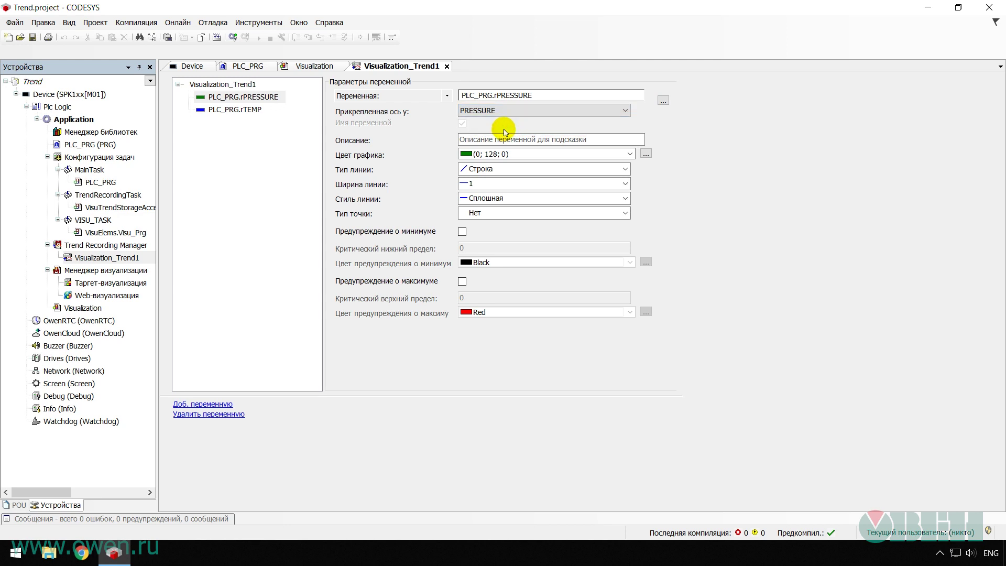
# - Set the rPRESSURE curve to line width 4 and graph colour (0; 128; 0)
pyautogui.click(485, 184)
pyautogui.click(485, 226)
pyautogui.click(480, 154)
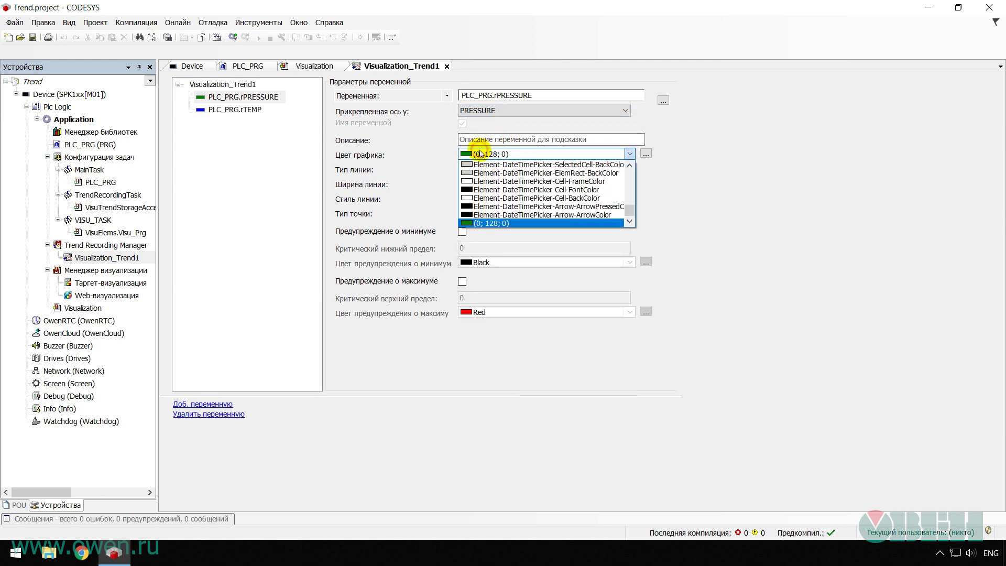
pyautogui.click(511, 223)
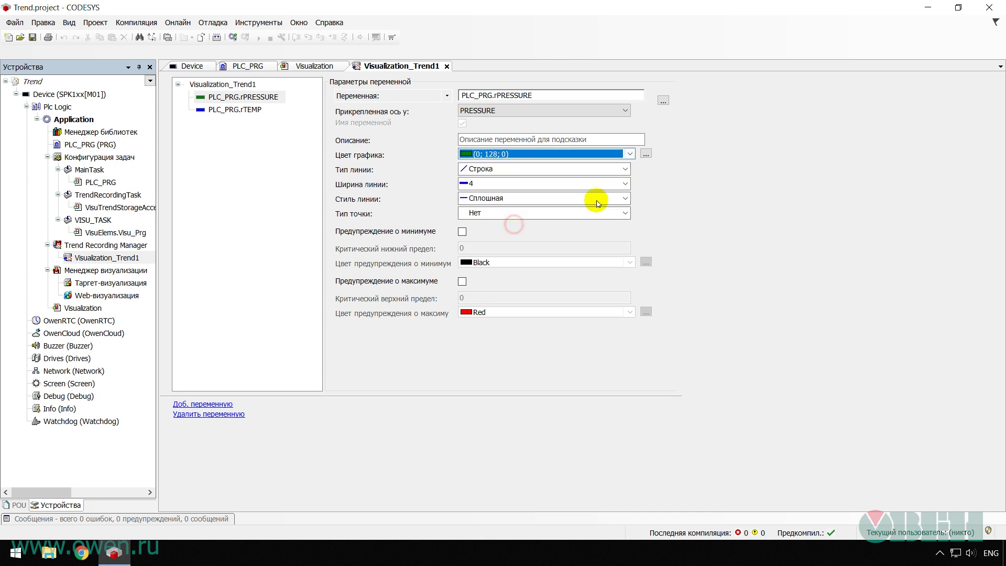
# - Enter PRESSURE as the rPRESSURE variable's description, disable its variable name option and close the trend recording editor
pyautogui.click(568, 139)
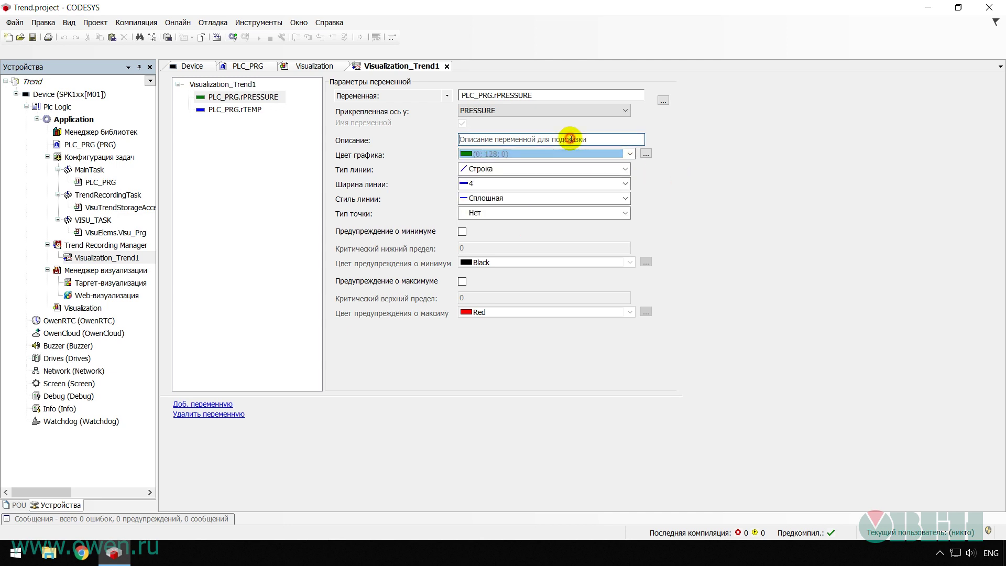
pyautogui.write('PRESSURE')
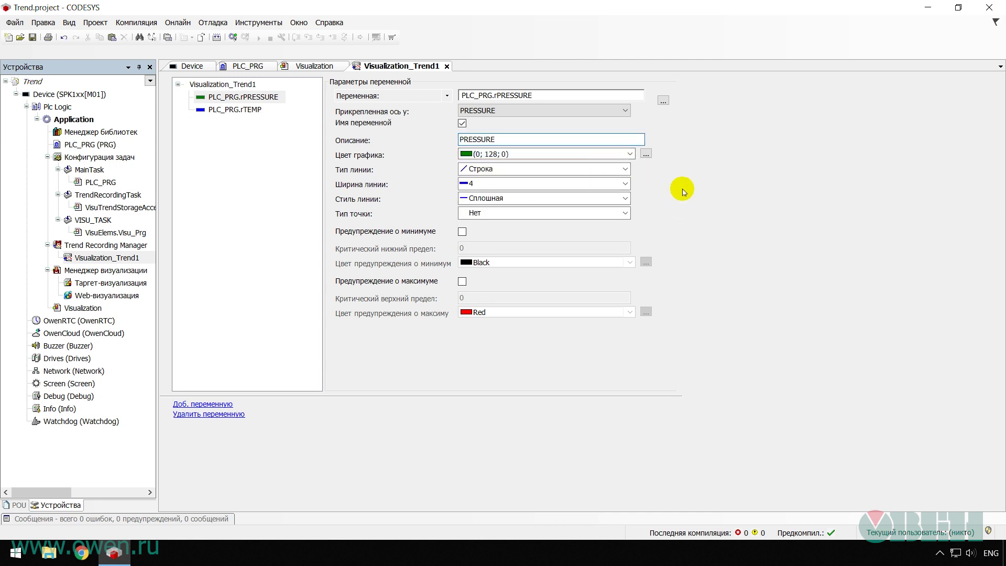
pyautogui.click(462, 123)
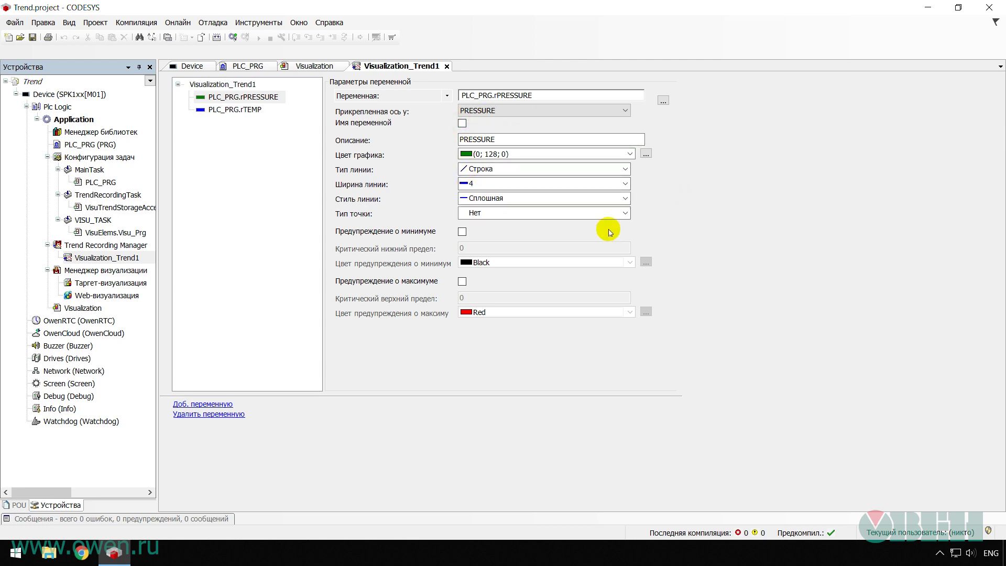
pyautogui.click(447, 66)
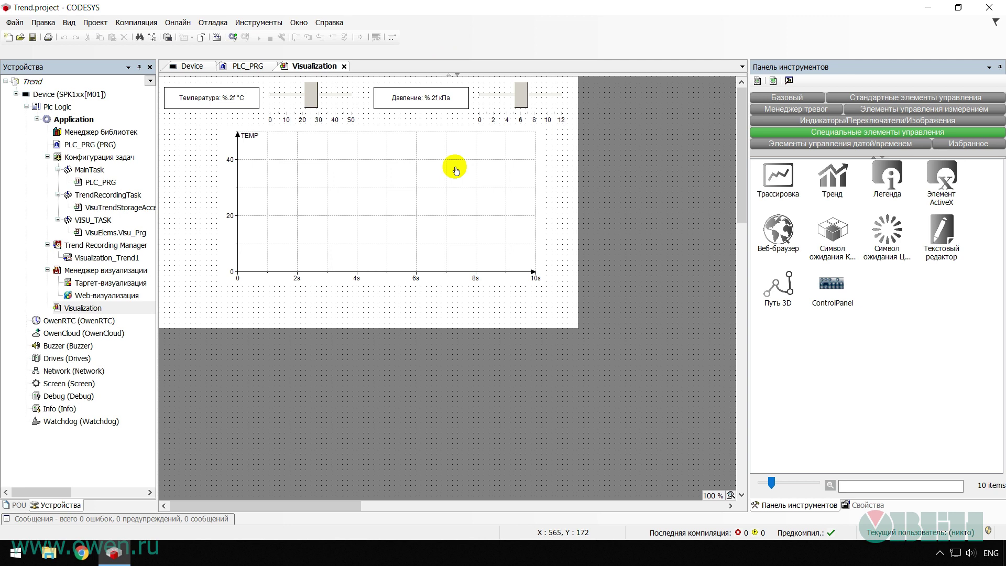
# - Insert the trend's control elements: date range selector below, time selector above left and legend above right
pyautogui.click(453, 171)
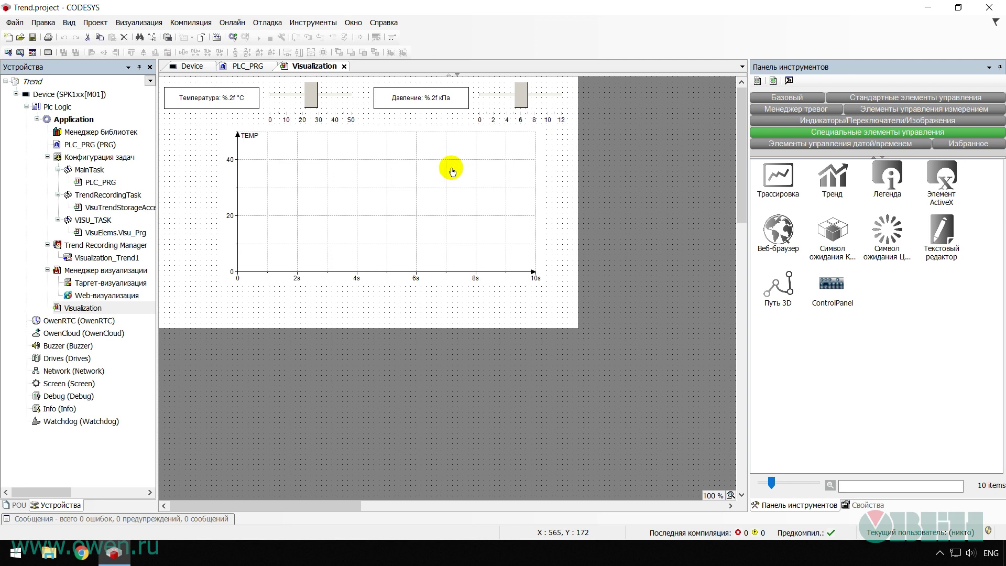
pyautogui.rightClick(440, 185)
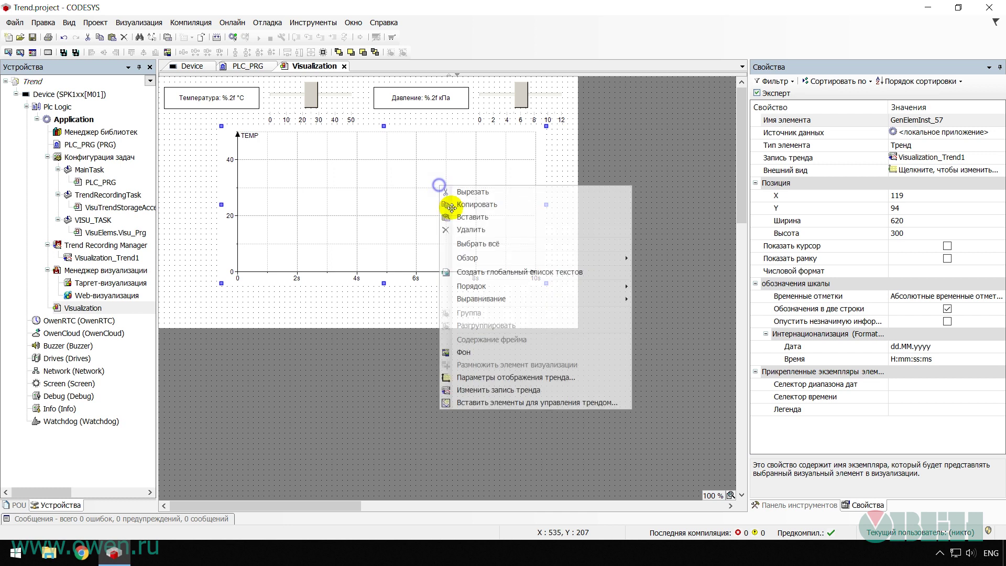
pyautogui.click(512, 404)
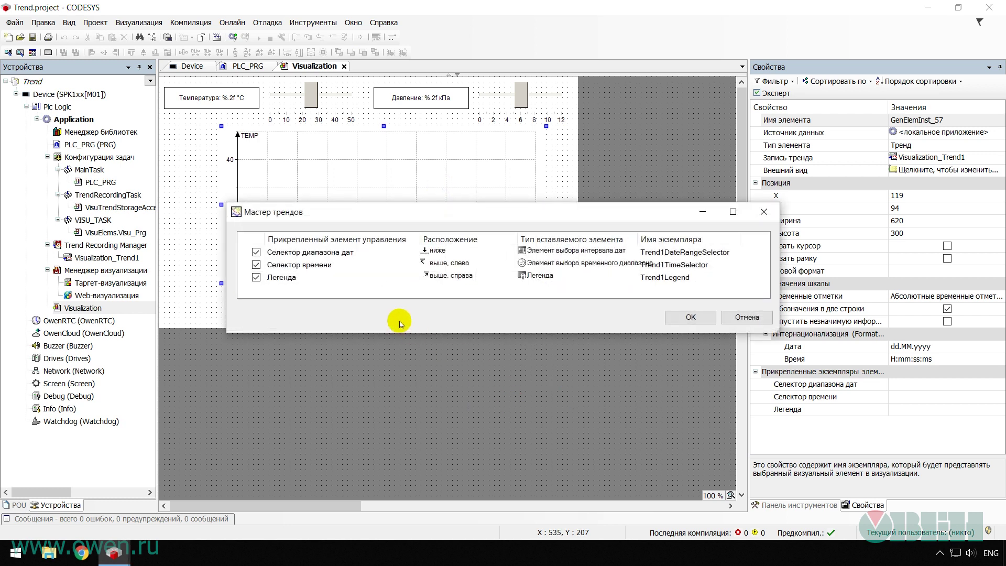
pyautogui.click(686, 317)
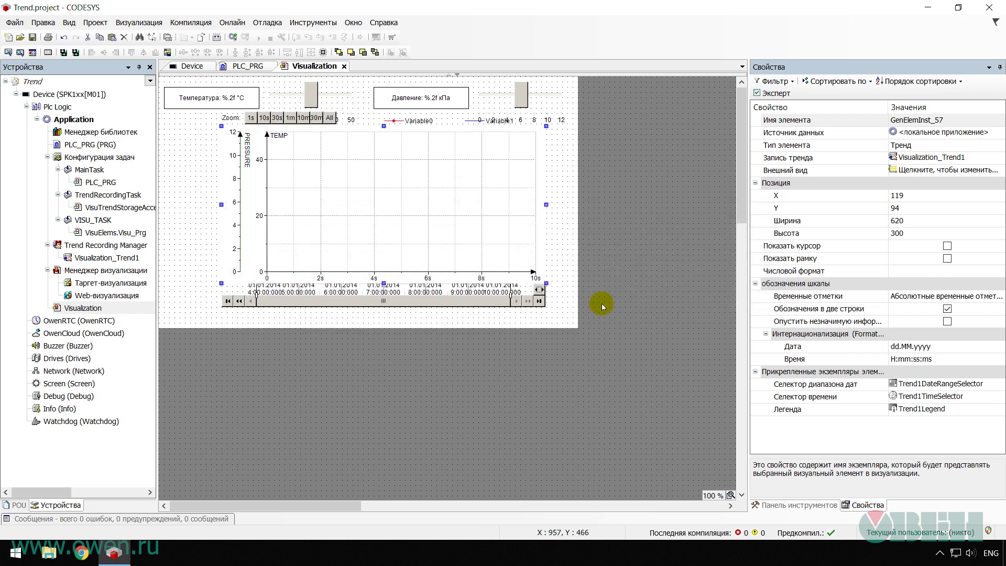
# - Clear the date and time formats of the date range selector beneath the trend
pyautogui.click(319, 118)
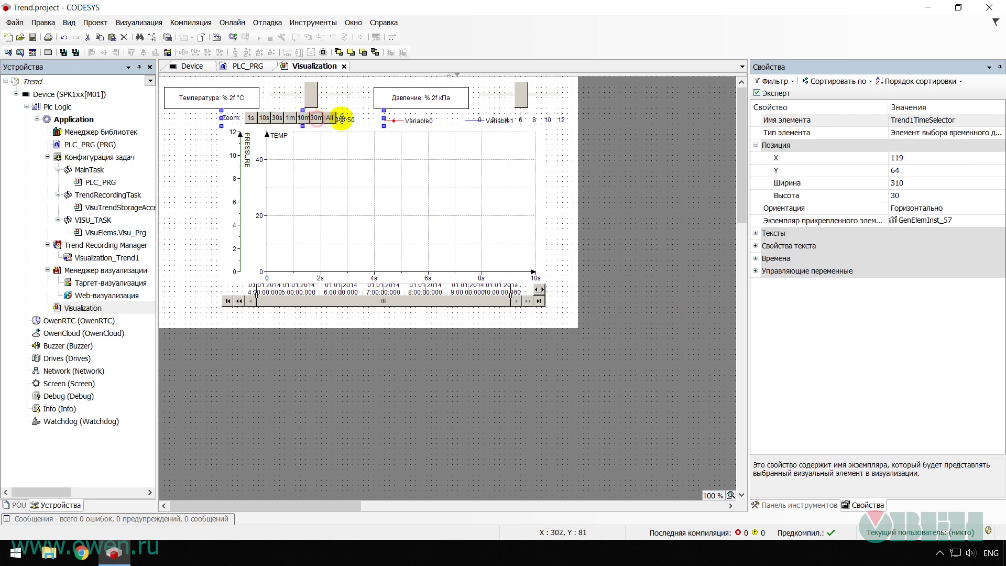
pyautogui.click(413, 119)
pyautogui.click(419, 309)
pyautogui.click(427, 324)
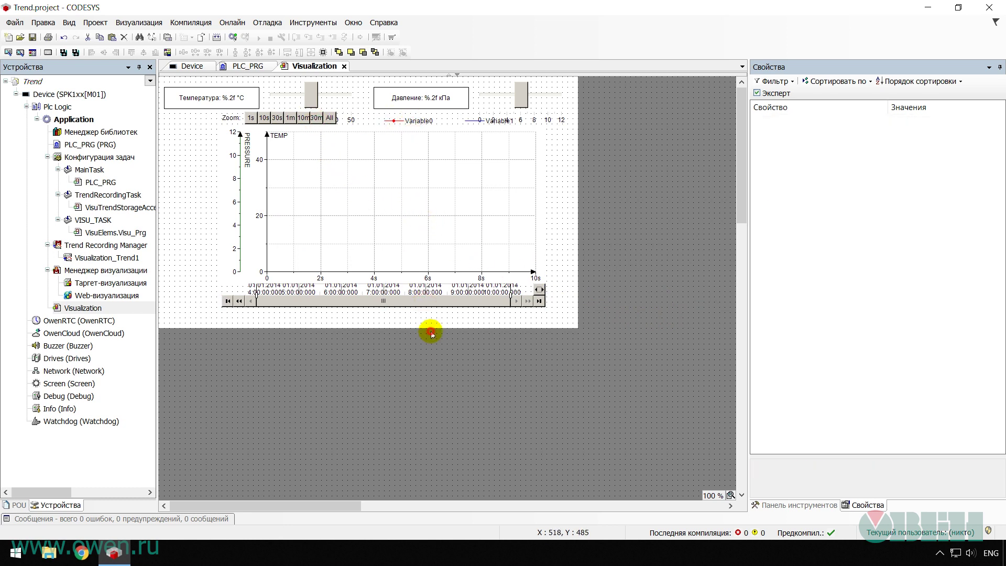
pyautogui.click(432, 305)
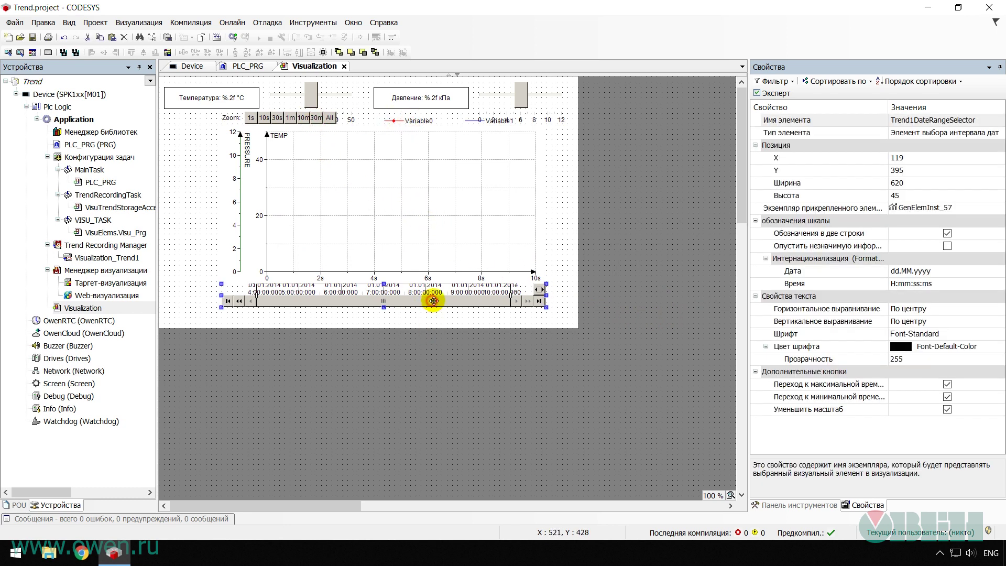
pyautogui.click(907, 273)
pyautogui.press('BackSpace')
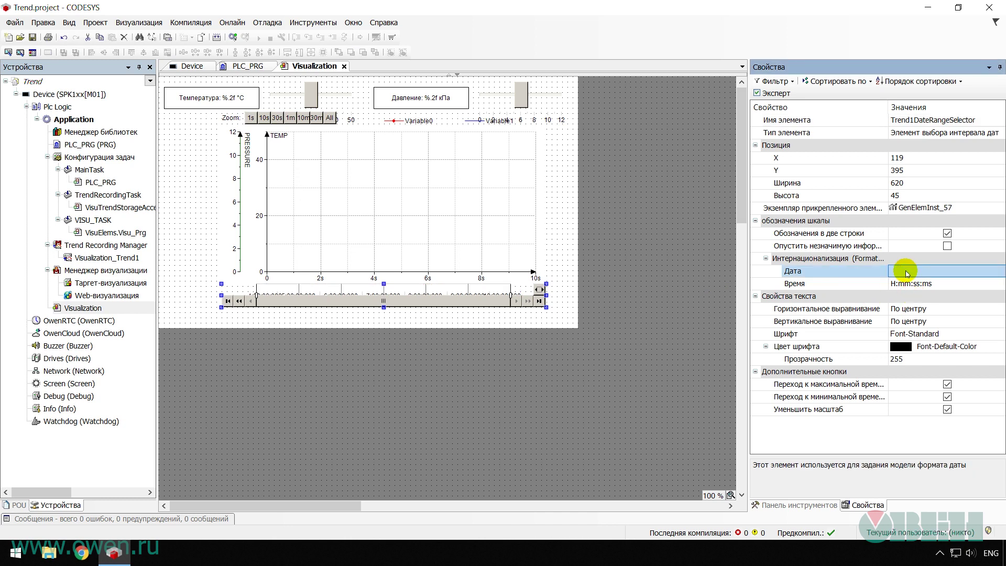
pyautogui.click(910, 285)
pyautogui.press('BackSpace')
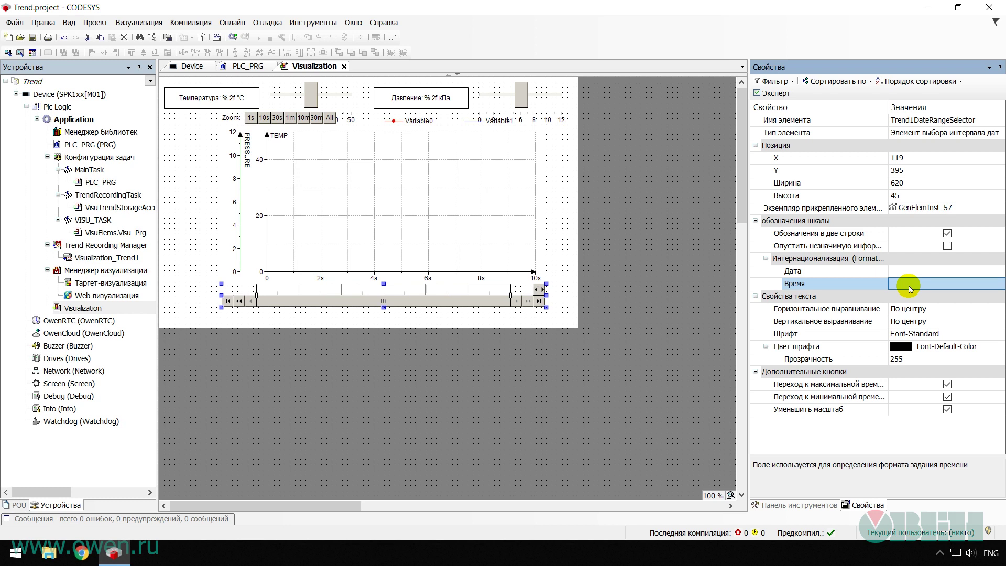
pyautogui.click(420, 347)
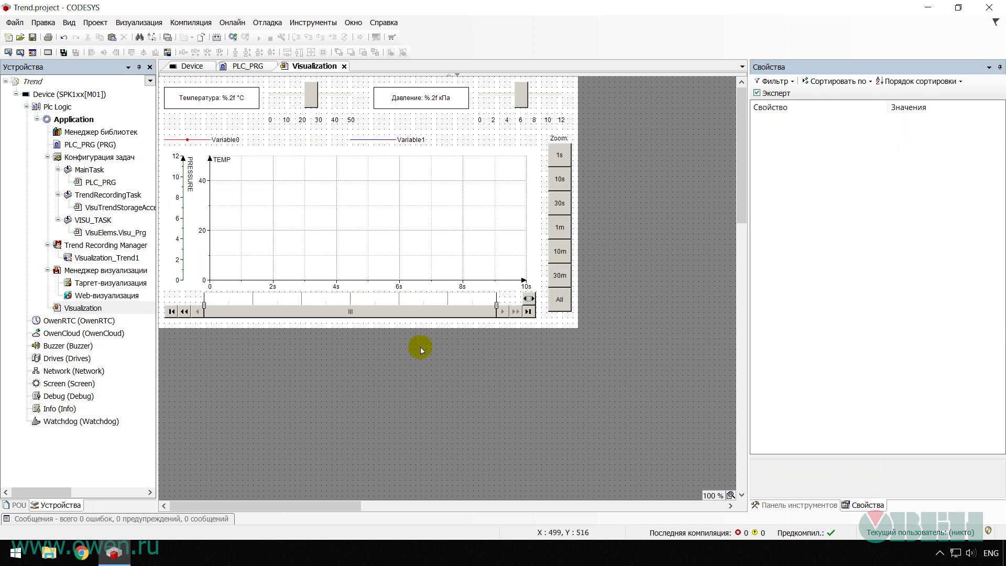
# - Log in to the controller and load the latest code changes into the running application
pyautogui.click(232, 23)
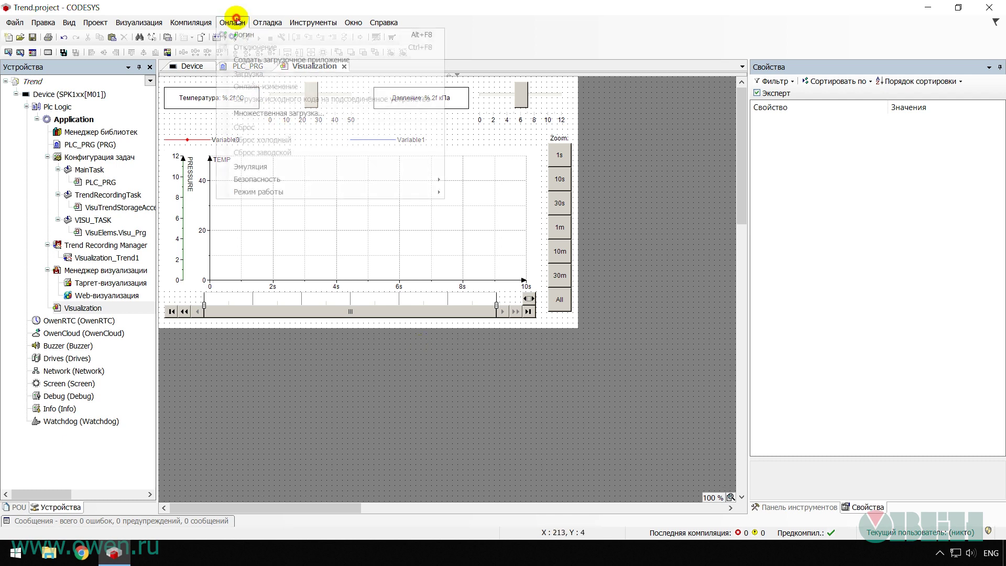
pyautogui.click(271, 38)
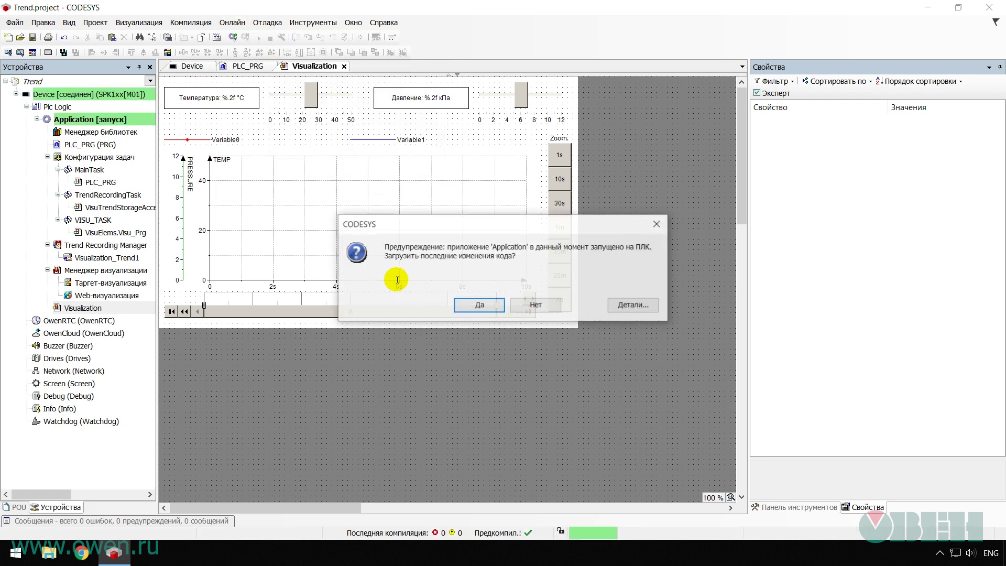
pyautogui.click(464, 307)
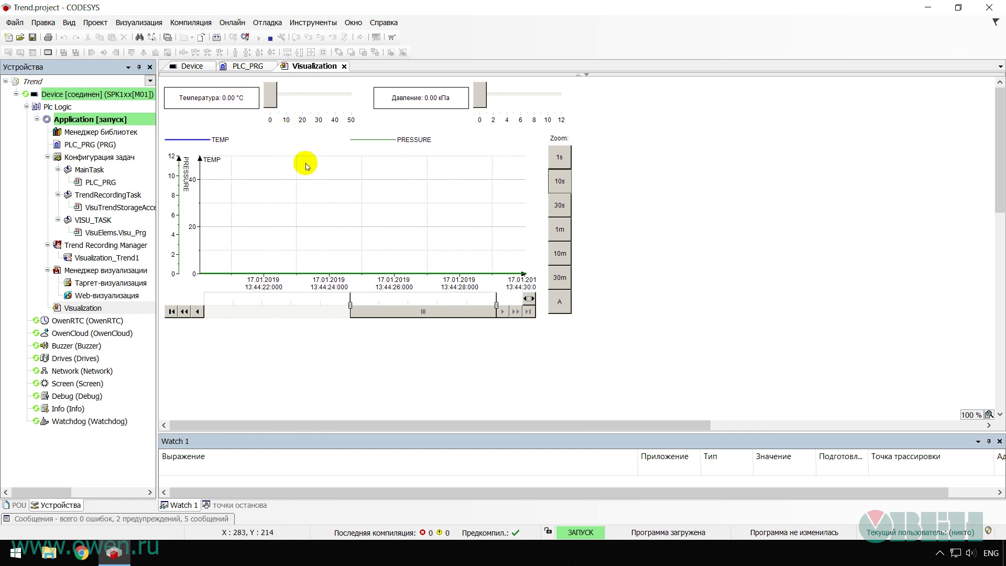
# - Vary both sliders to test the trend, leaving temperature at about 26.6 °C and pressure at about 1.91 kPa
pyautogui.moveTo(274, 101)
pyautogui.mouseDown()
pyautogui.moveTo(355, 106)
pyautogui.moveTo(313, 101)
pyautogui.mouseUp()
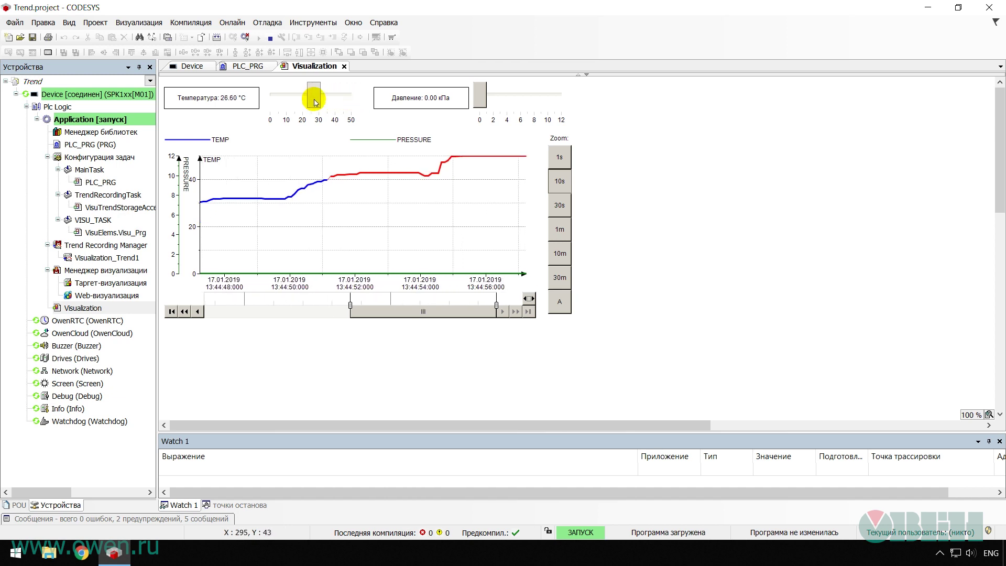
pyautogui.moveTo(482, 99)
pyautogui.mouseDown()
pyautogui.moveTo(554, 102)
pyautogui.moveTo(491, 102)
pyautogui.mouseUp()
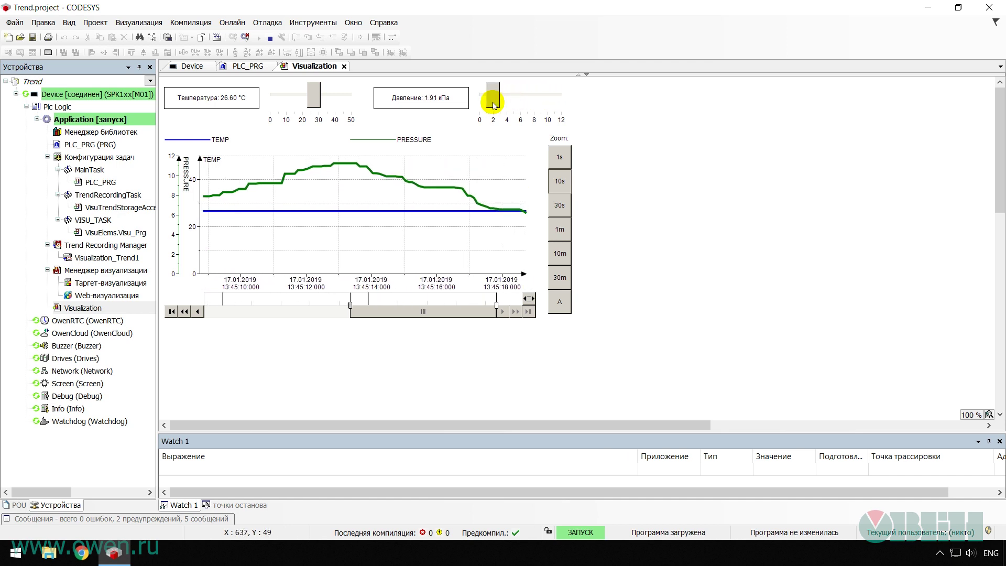
# - Scroll the trend back through its recorded history and return it to the most recent values
pyautogui.click(437, 312)
pyautogui.moveTo(437, 312); pyautogui.dragTo(537, 243)
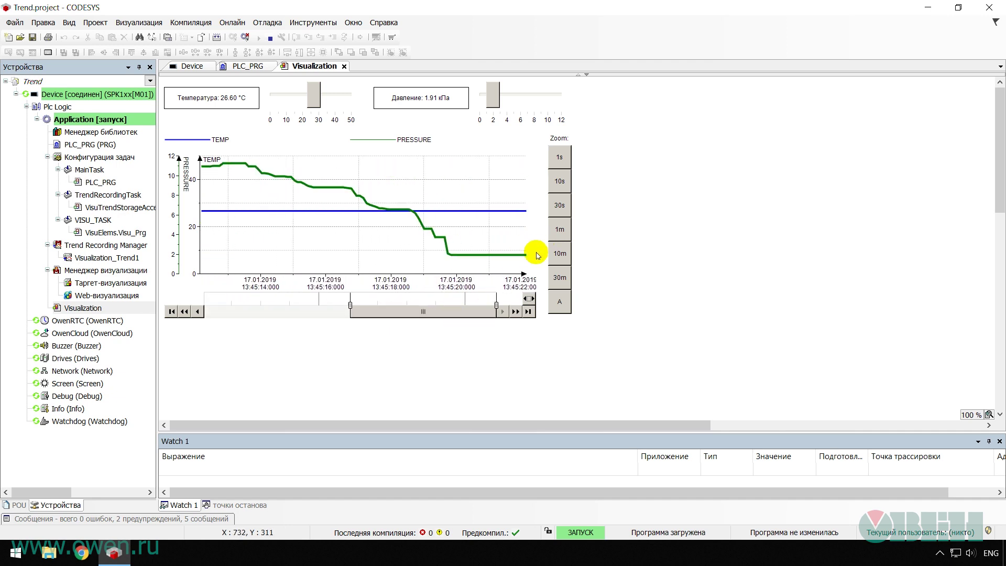
pyautogui.moveTo(465, 309); pyautogui.dragTo(456, 310)
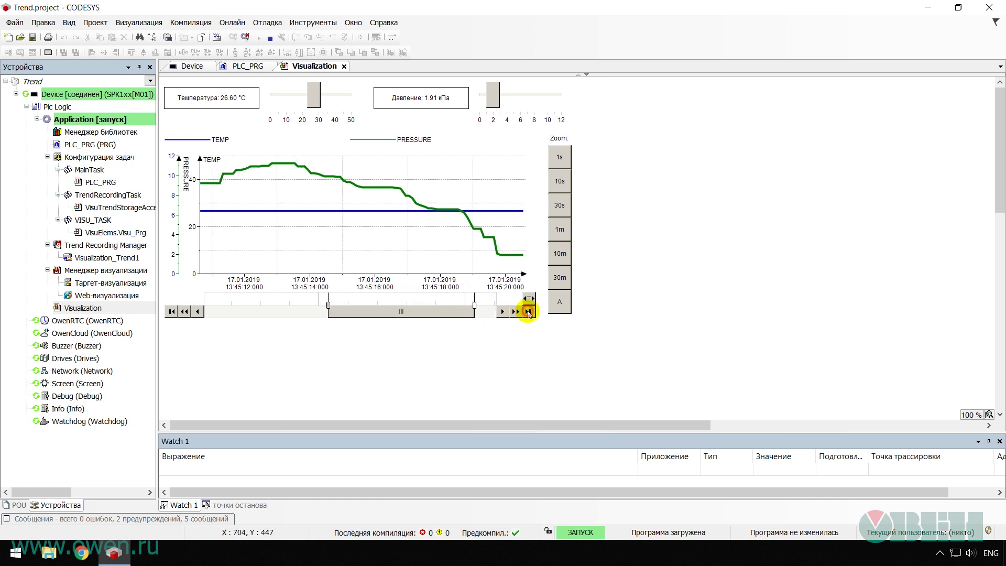
pyautogui.click(529, 312)
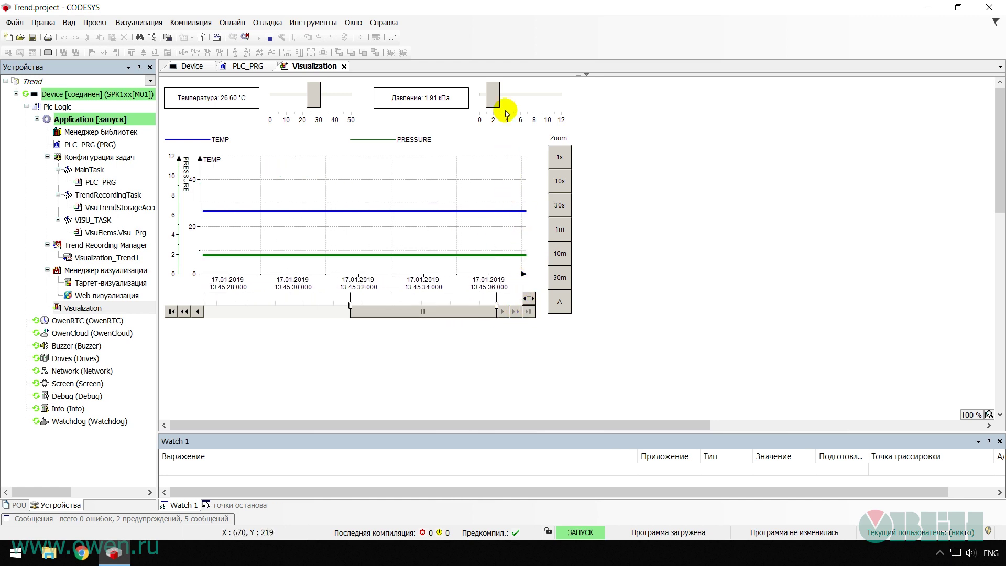
# - Raise the pressure to about 4.43 kPa and show the last 10 minutes in the trend
pyautogui.moveTo(496, 97); pyautogui.dragTo(515, 97)
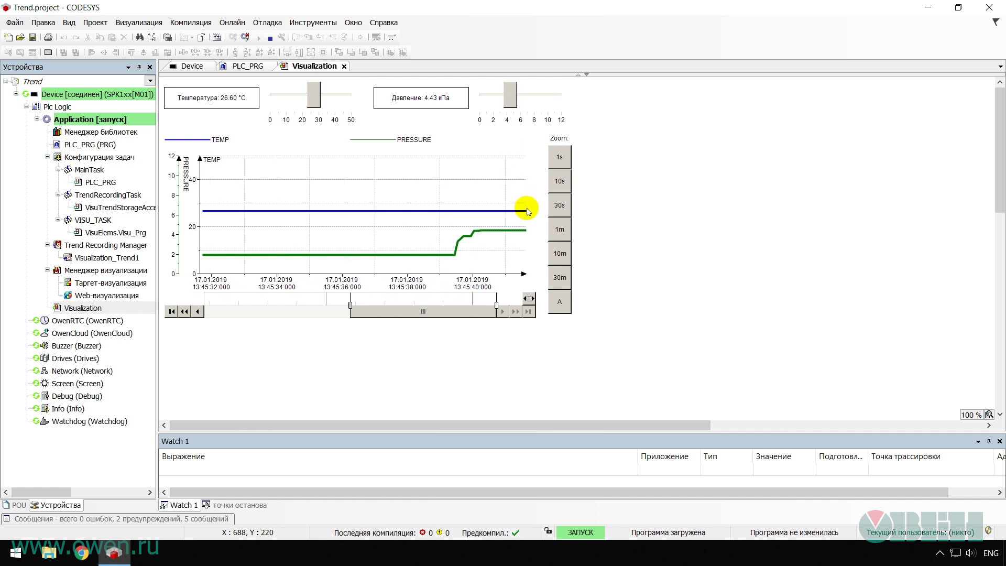
pyautogui.click(558, 256)
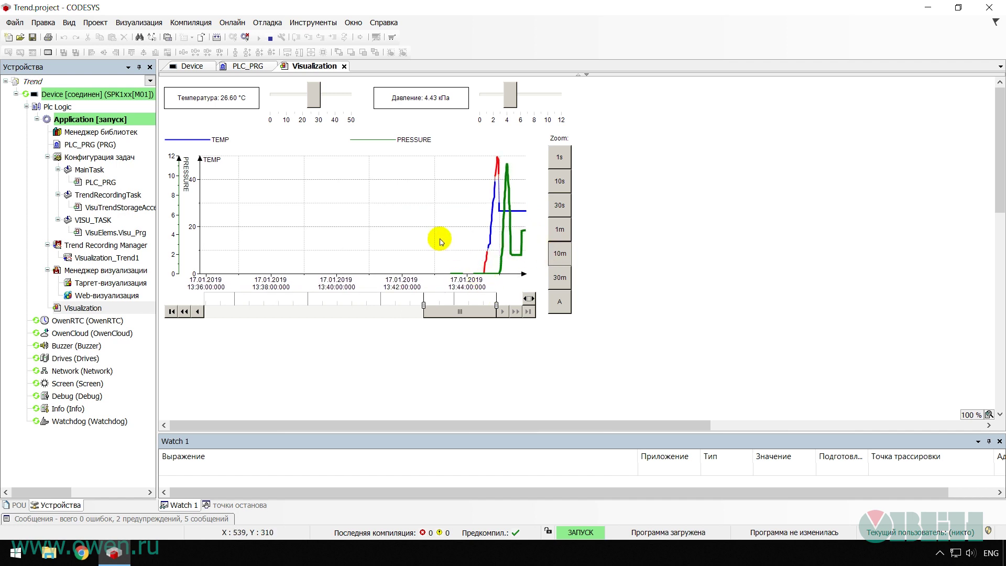
# - Browse the controller's files to PlcLogic/trend and locate the Application.Visualization_Trend1.sqlite recording file
pyautogui.doubleClick(120, 94)
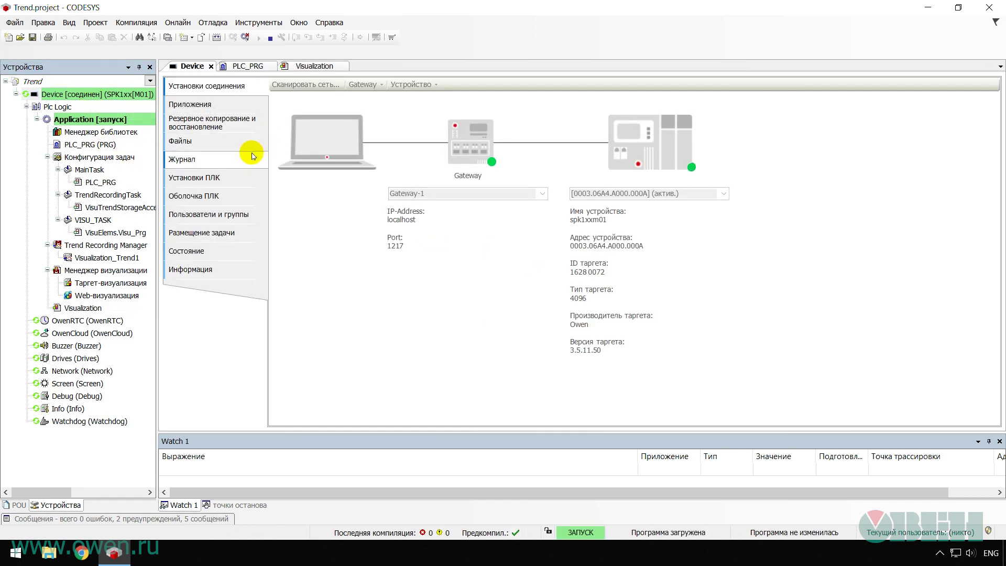
pyautogui.click(220, 141)
pyautogui.click(992, 85)
pyautogui.doubleClick(708, 119)
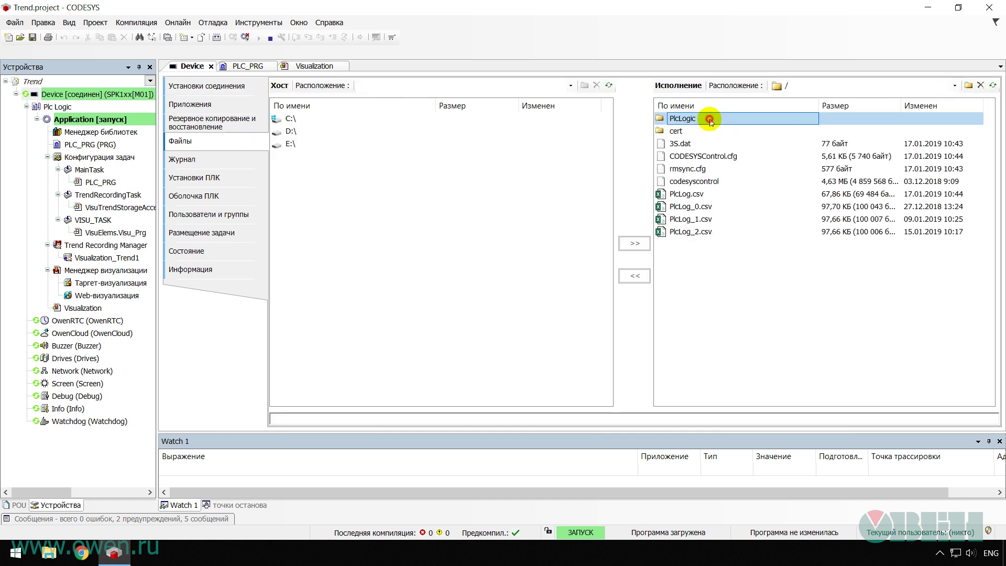
pyautogui.doubleClick(691, 132)
pyautogui.click(697, 131)
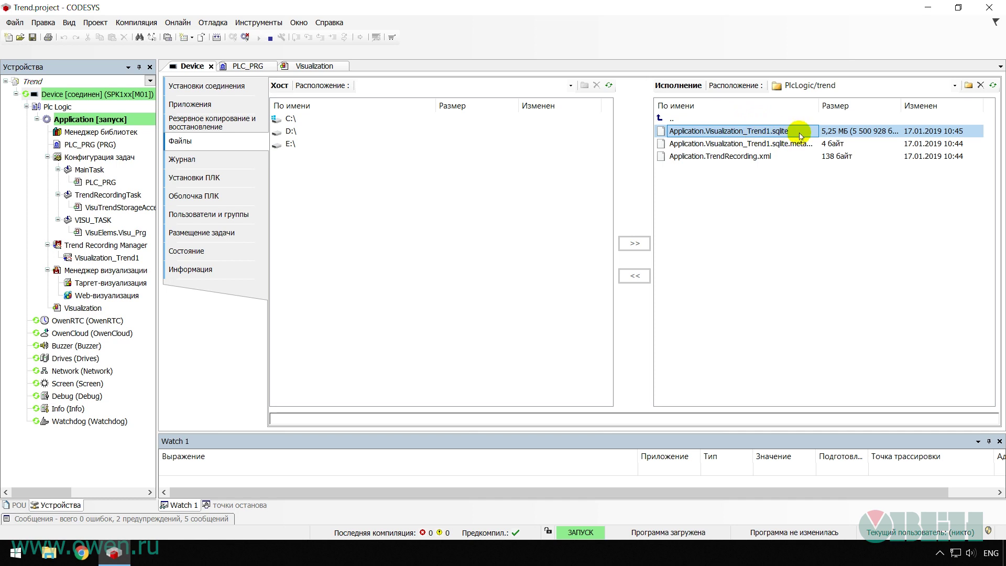
pyautogui.click(798, 191)
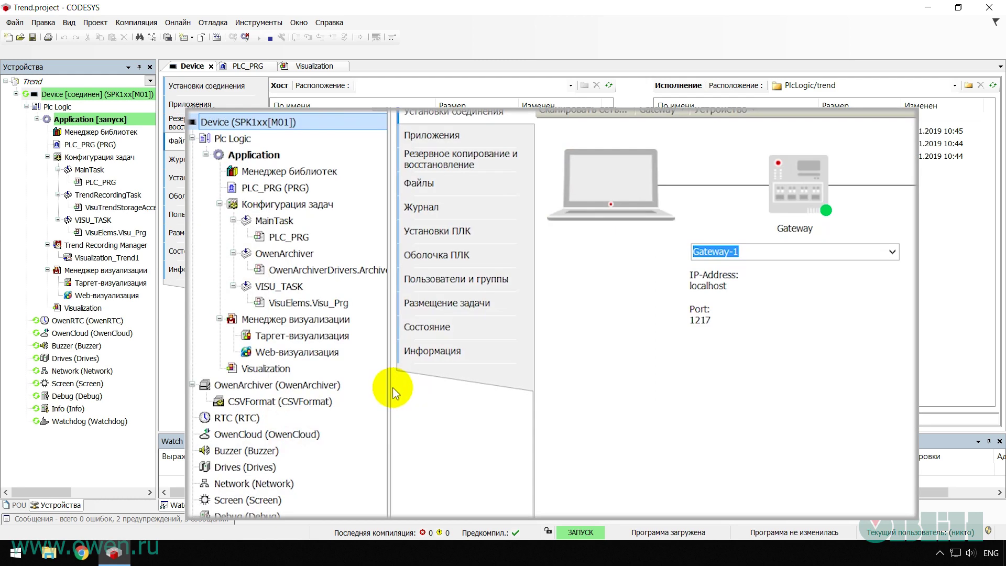
# - Open the configuration parameters of the OwenArchiver component
pyautogui.click(329, 388)
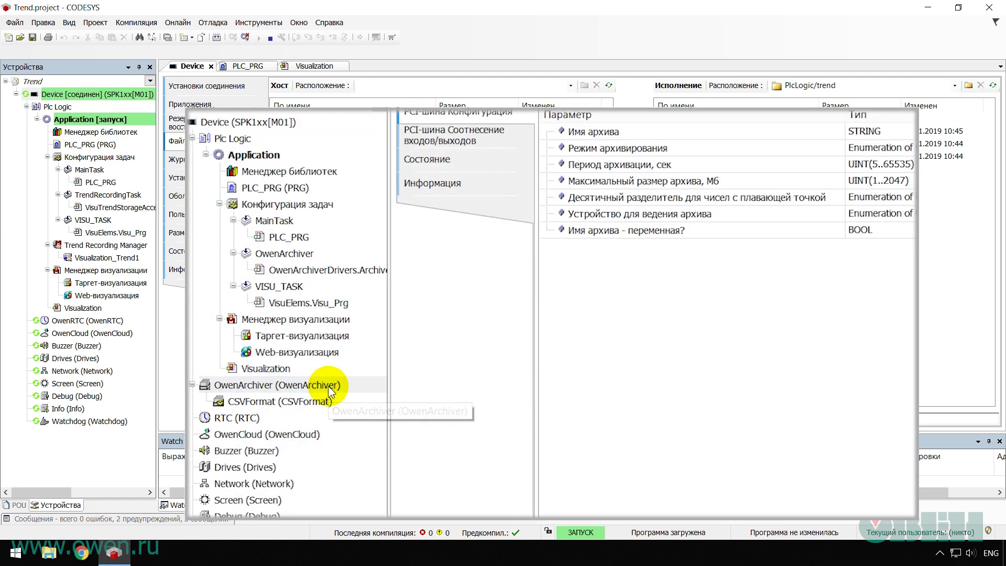